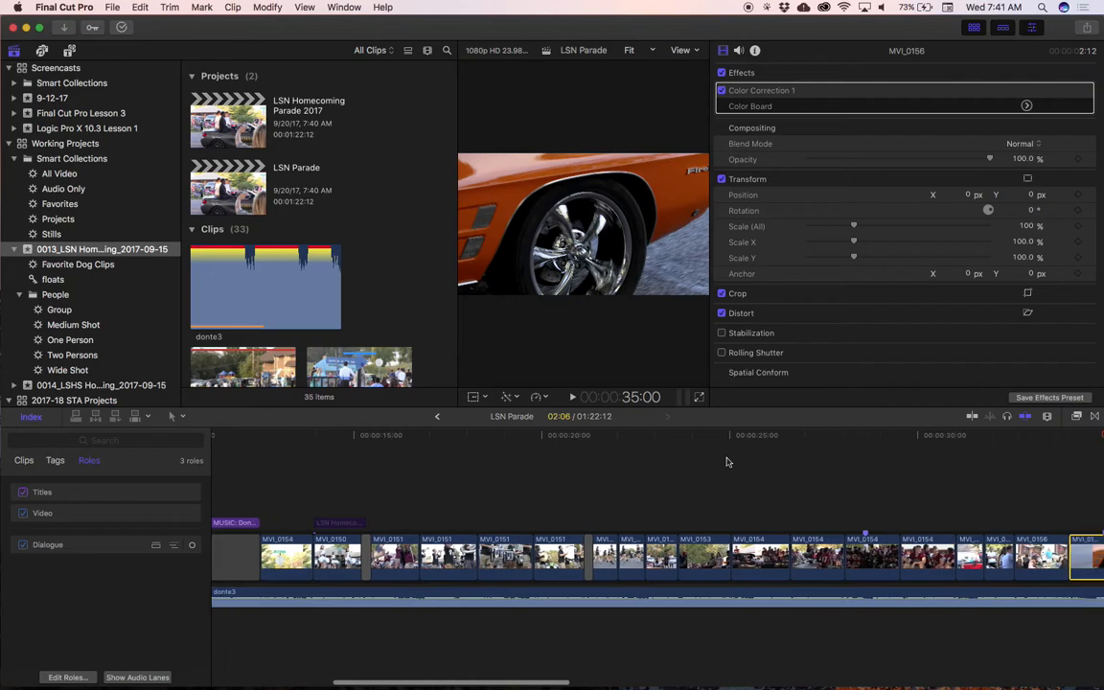
- Switch the clip appearance in the LSN Parade timeline to audio waveforms only, without filmstrips
scroll(824, 441, "right", 5)
left_click_drag(870, 436, 883, 438)
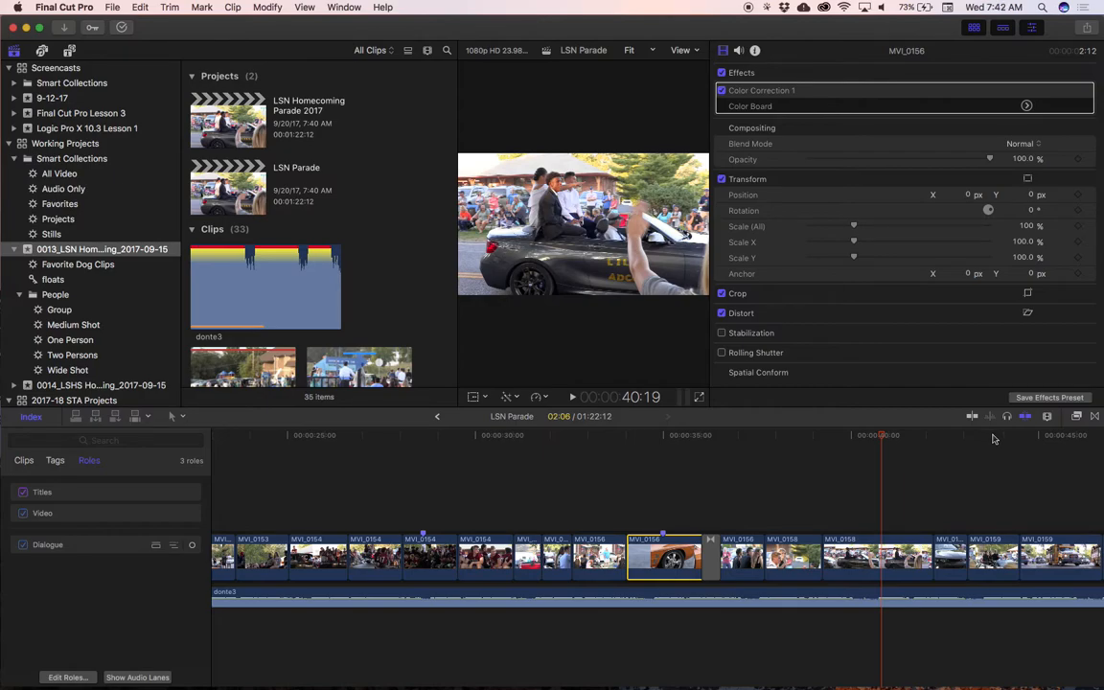
scroll(992, 439, "right", 5)
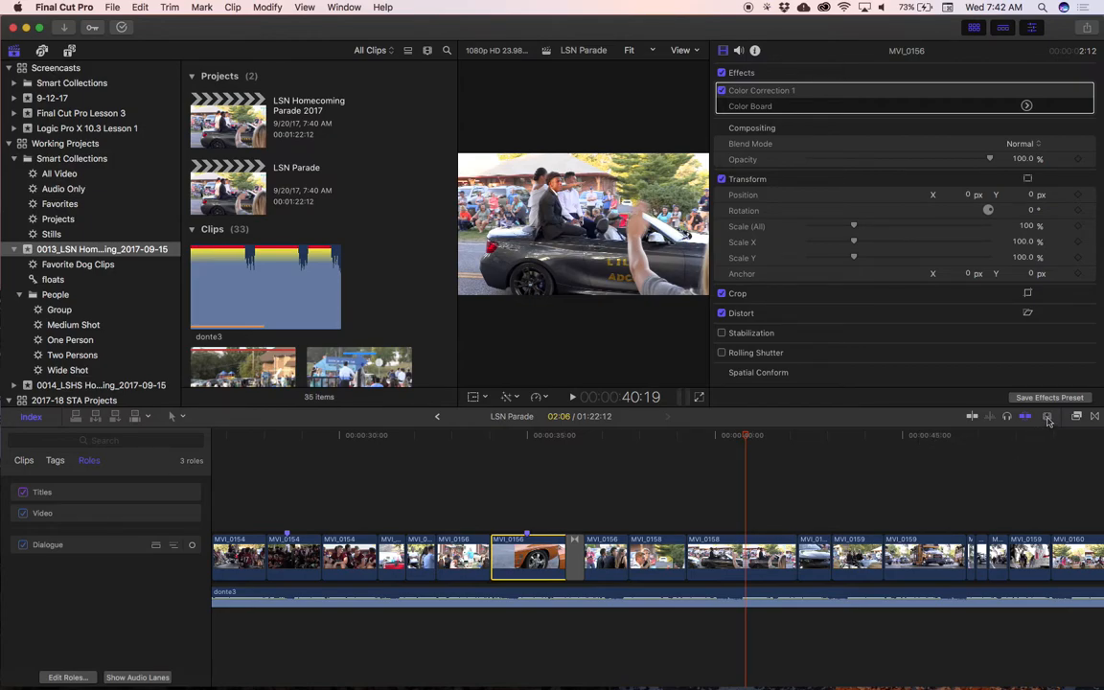
left_click(1047, 418)
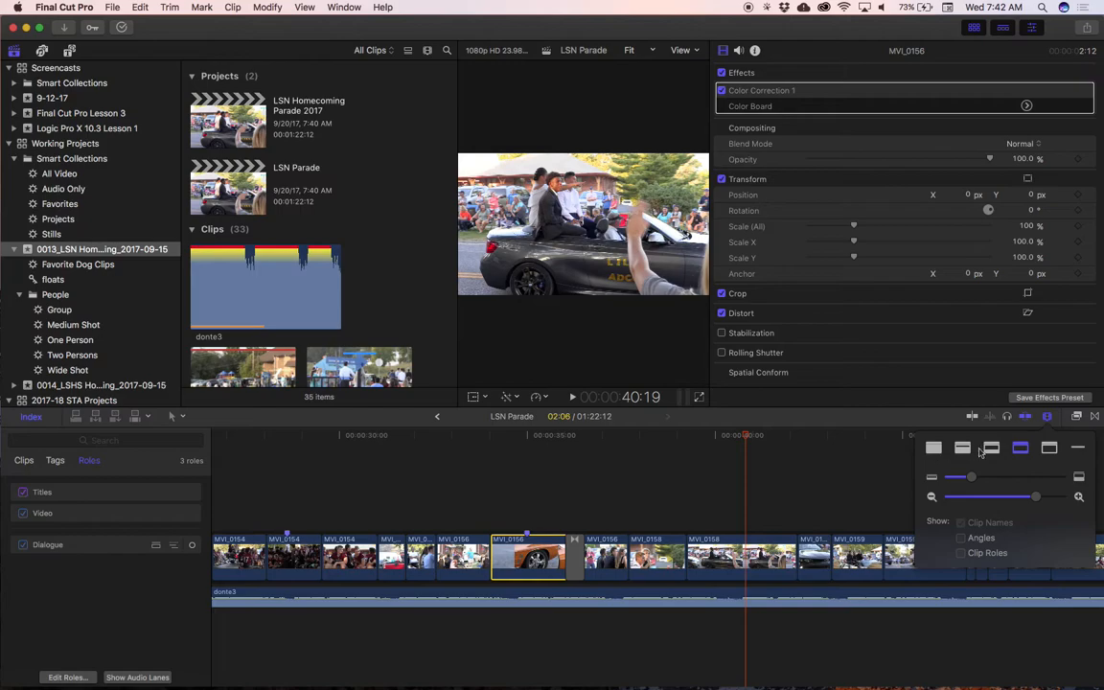
left_click(1047, 418)
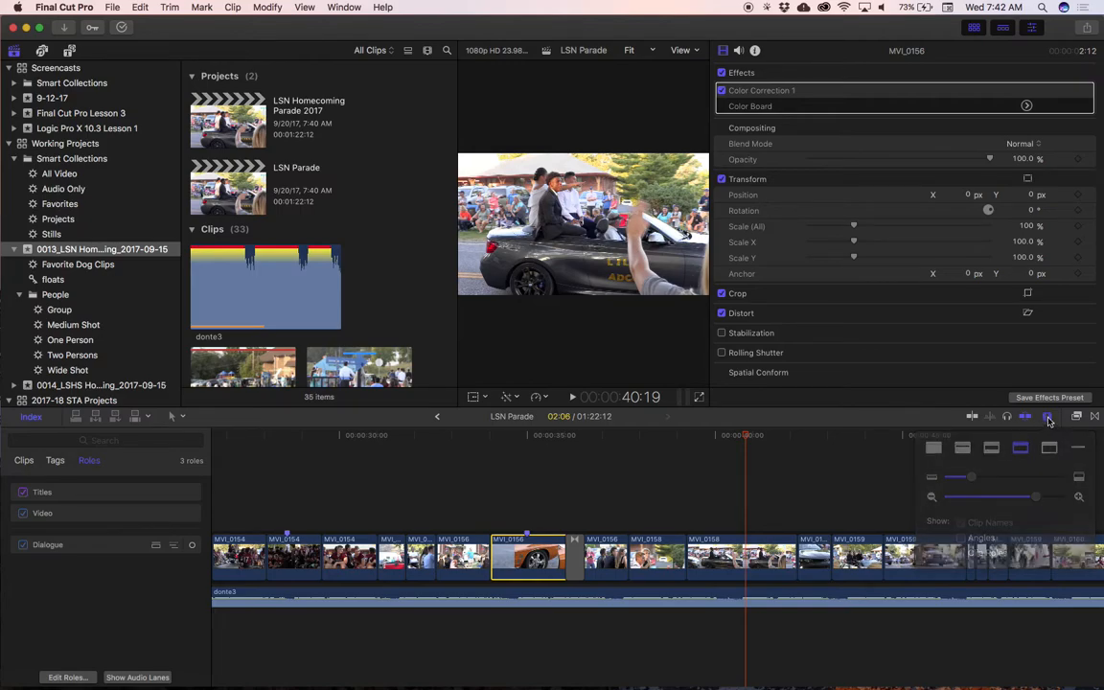
left_click(1047, 418)
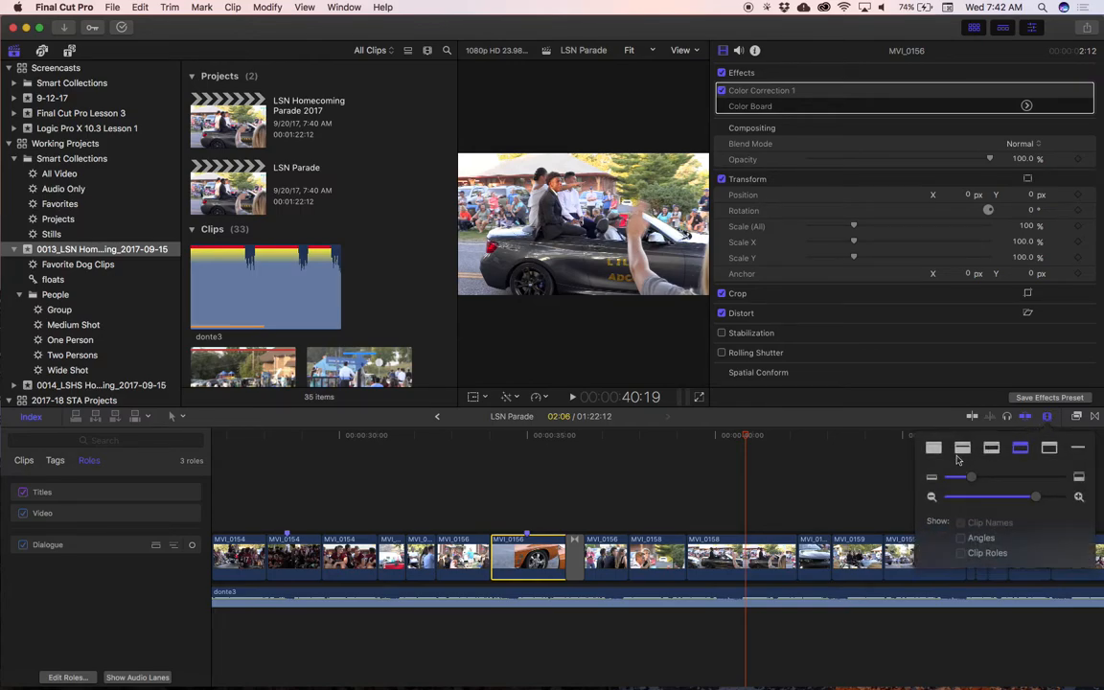
left_click(934, 449)
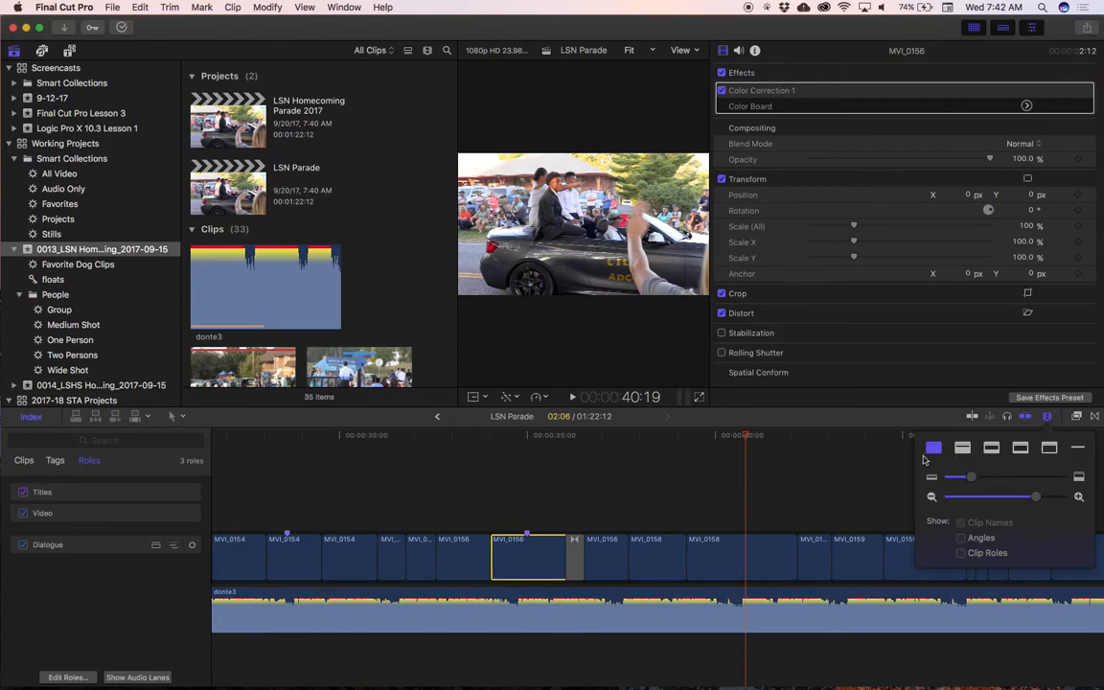
left_click(833, 473)
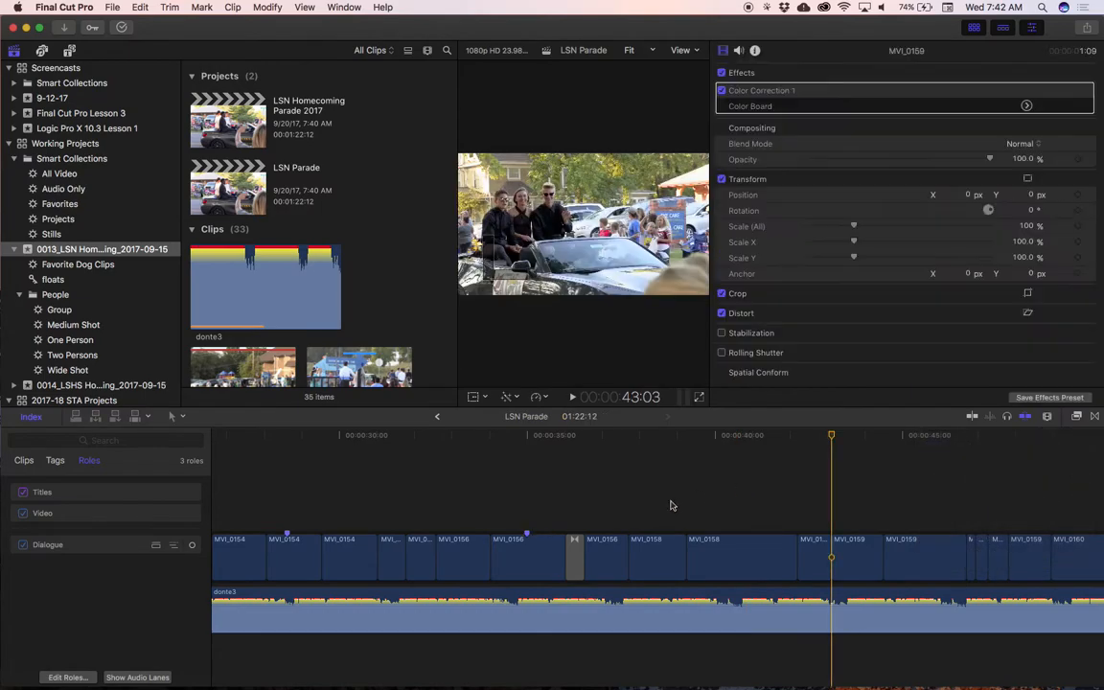
- Enable the audio of the five consecutive MVI_0158 and MVI_0159 clips following the last MVI_0156 clip
left_click_drag(658, 518, 913, 575)
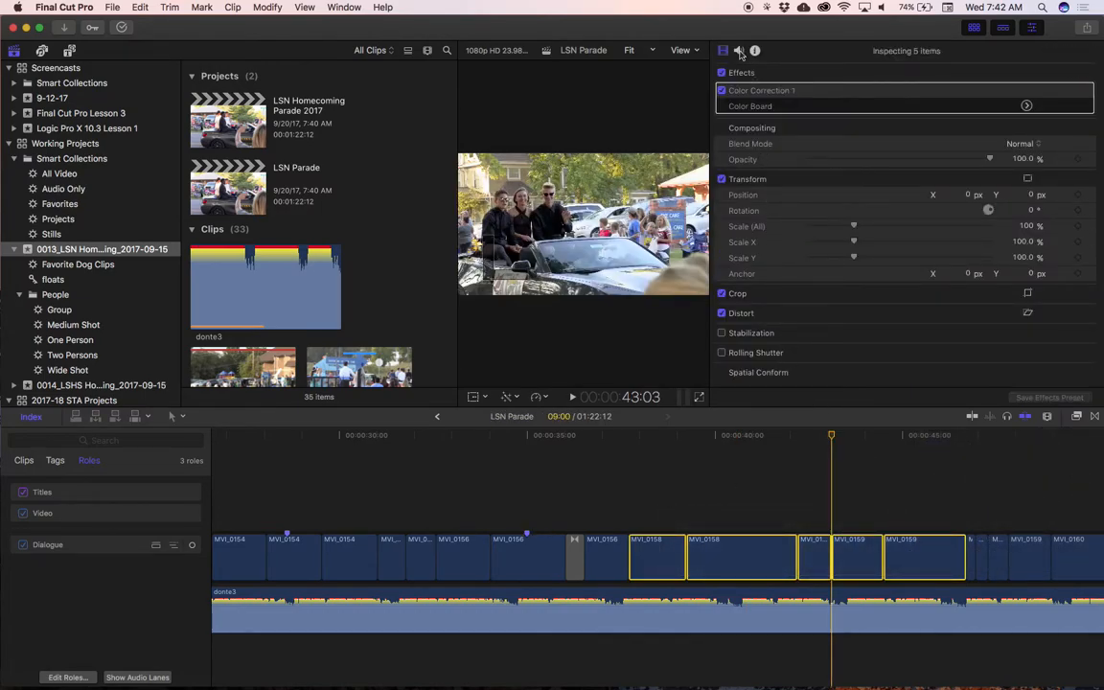
key("super+8")
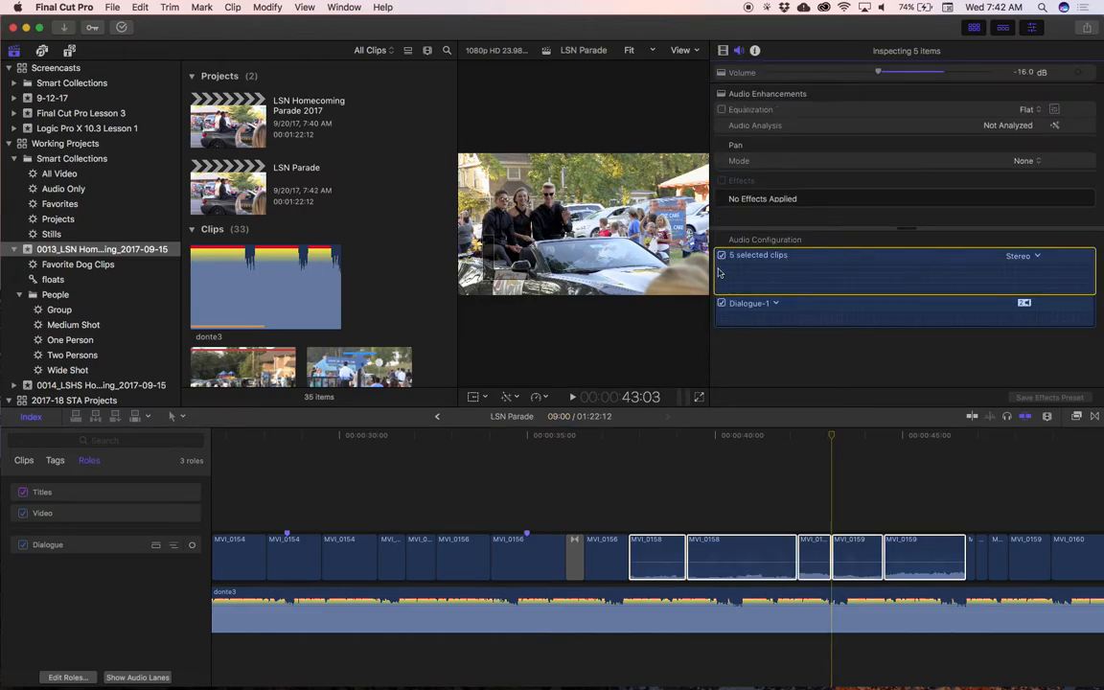
left_click(704, 493)
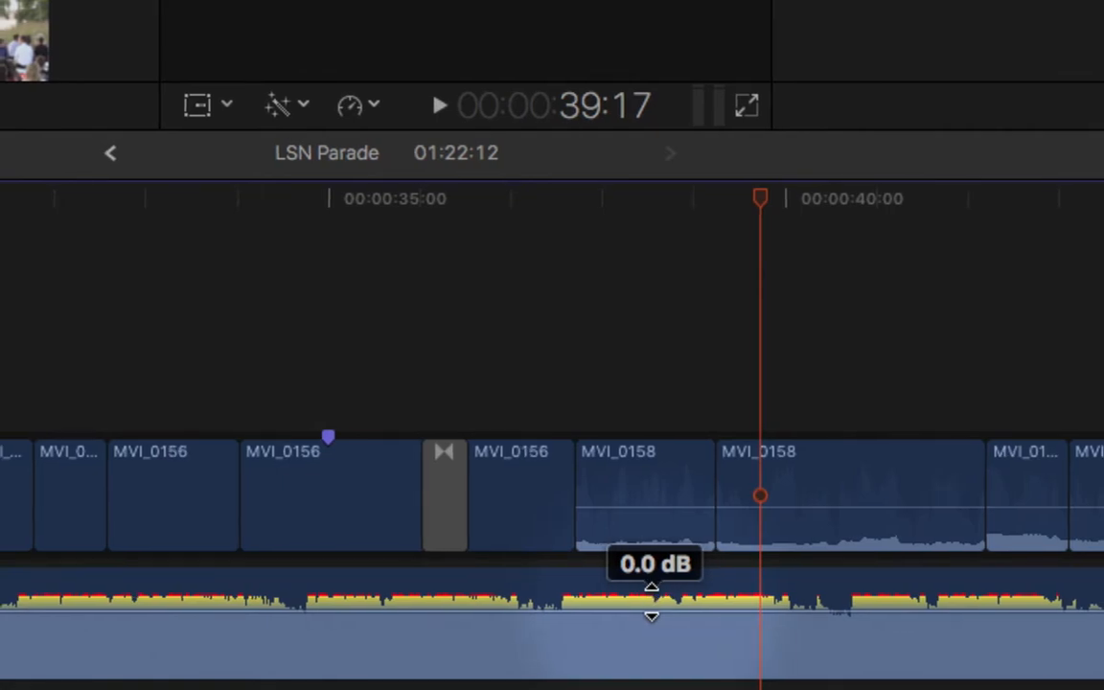
- Lower the volume of the donte3 music clip slightly beneath the parade footage
left_click_drag(651, 603, 649, 606)
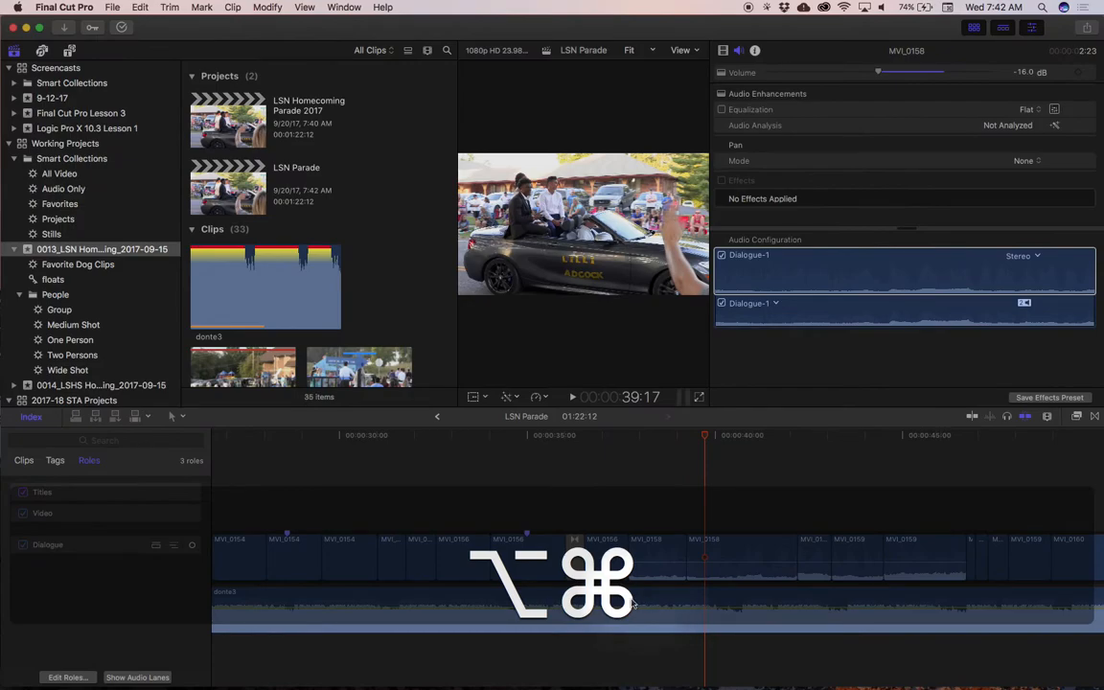
scroll(647, 599, "left", 3)
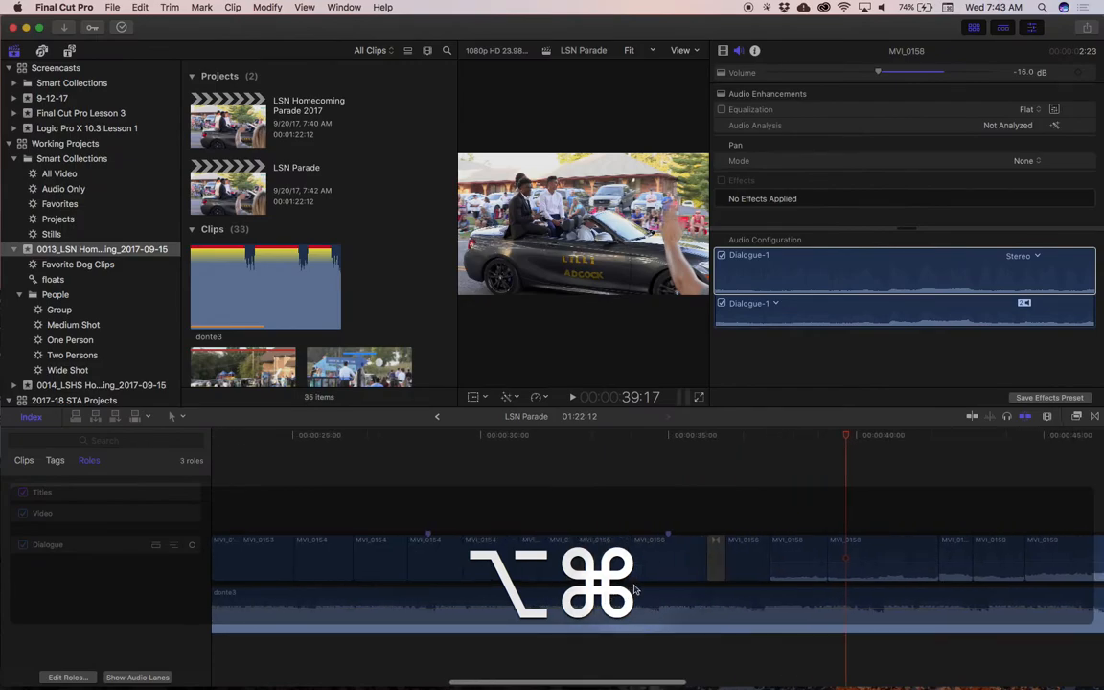
scroll(630, 587, "left", 5)
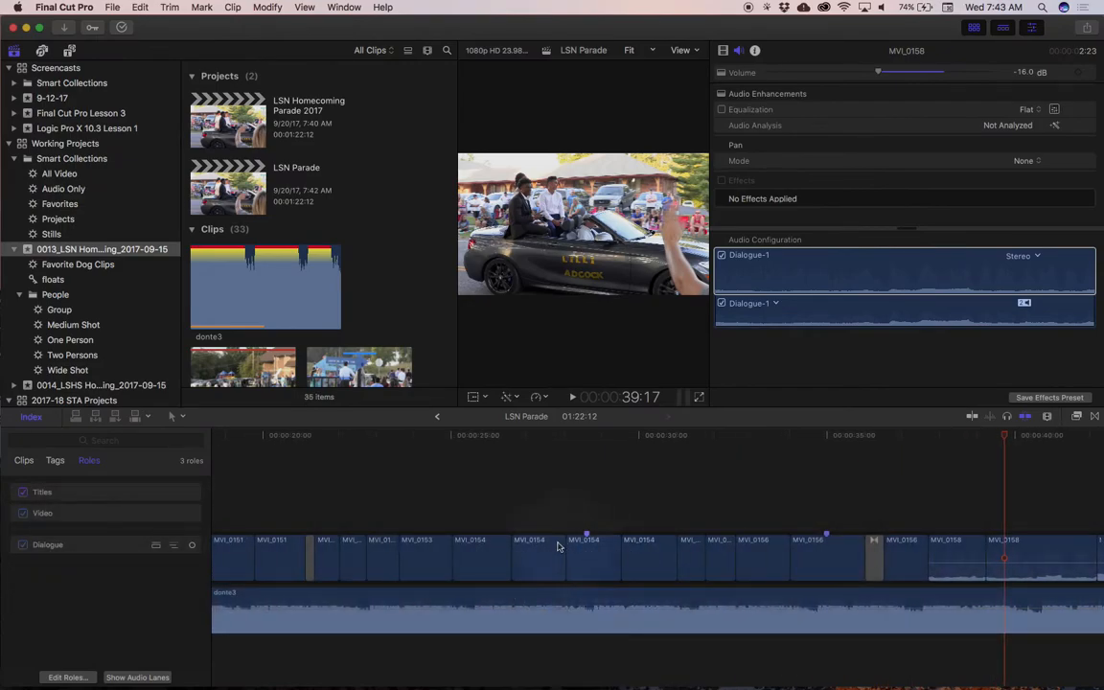
- Raise the volume of the last audio-enabled MVI_0159 clip to -8 dB and also raise the longer MVI_0158 clip
key("shift+z")
left_click_drag(617, 438, 658, 458)
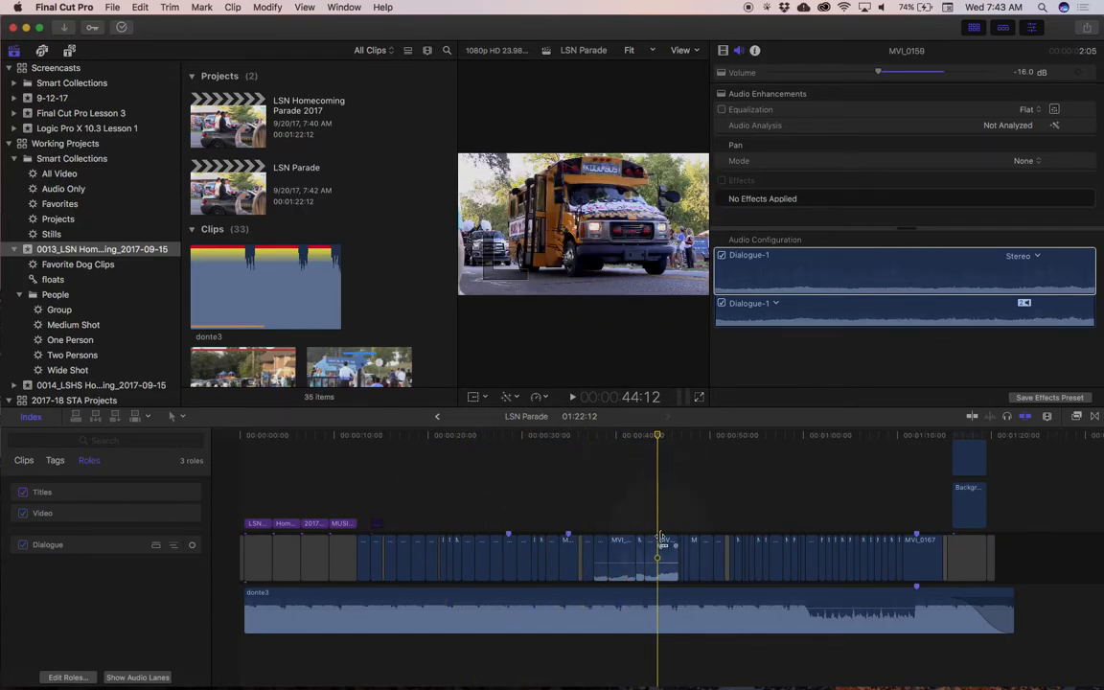
key("super+equal")
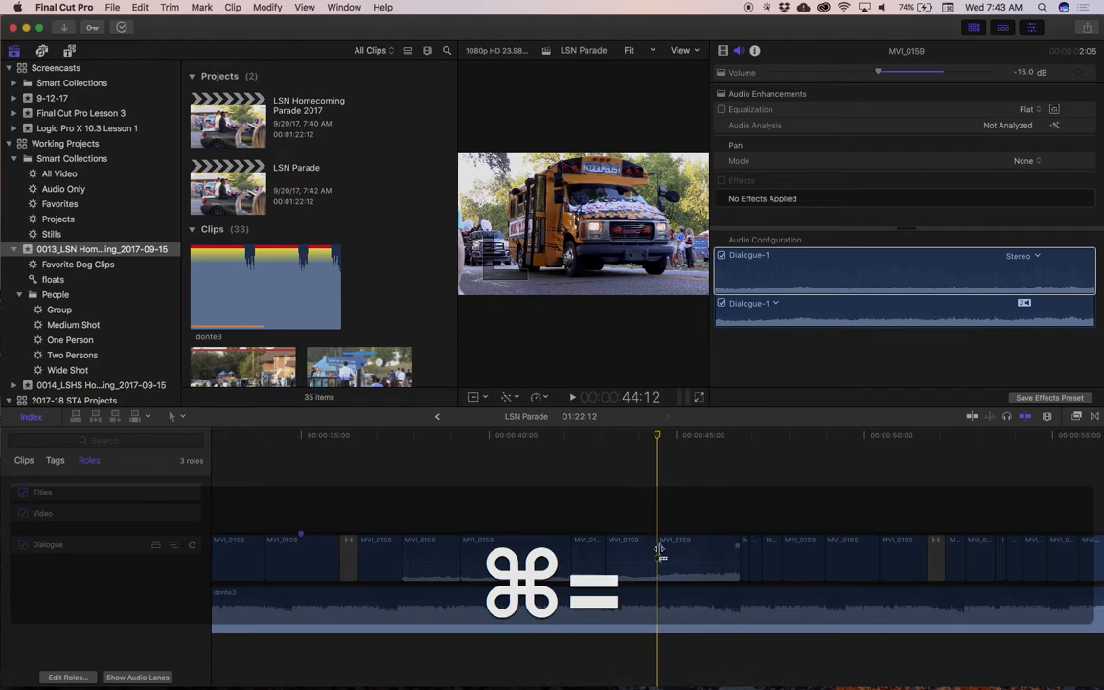
left_click_drag(665, 563, 678, 557)
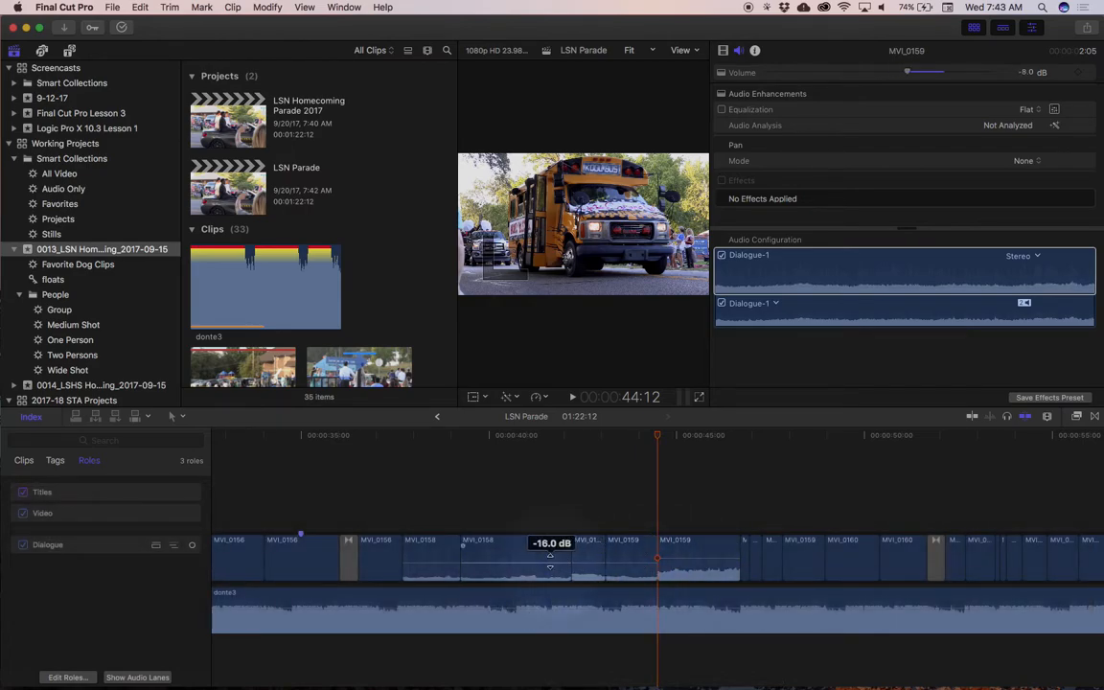
left_click_drag(550, 561, 552, 554)
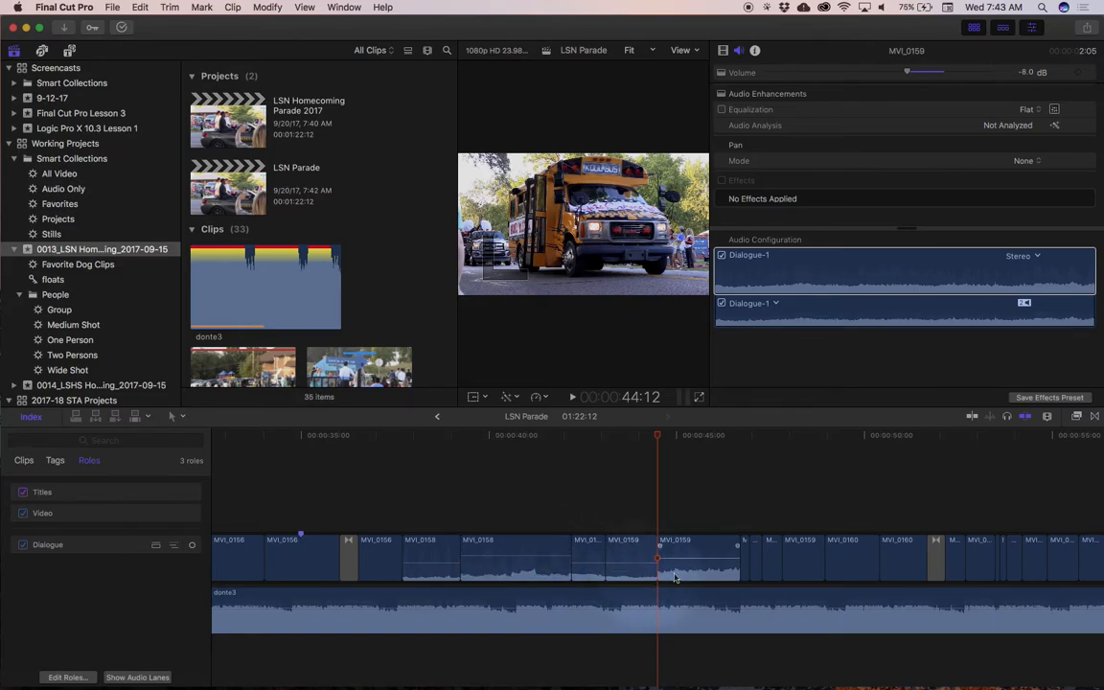
- Lower the longer MVI_0158 clip's volume, and set the last audio-enabled MVI_0159 clip to -21 dB and the shortest to -19 dB
left_click_drag(549, 561, 549, 563)
left_click_drag(685, 559, 683, 568)
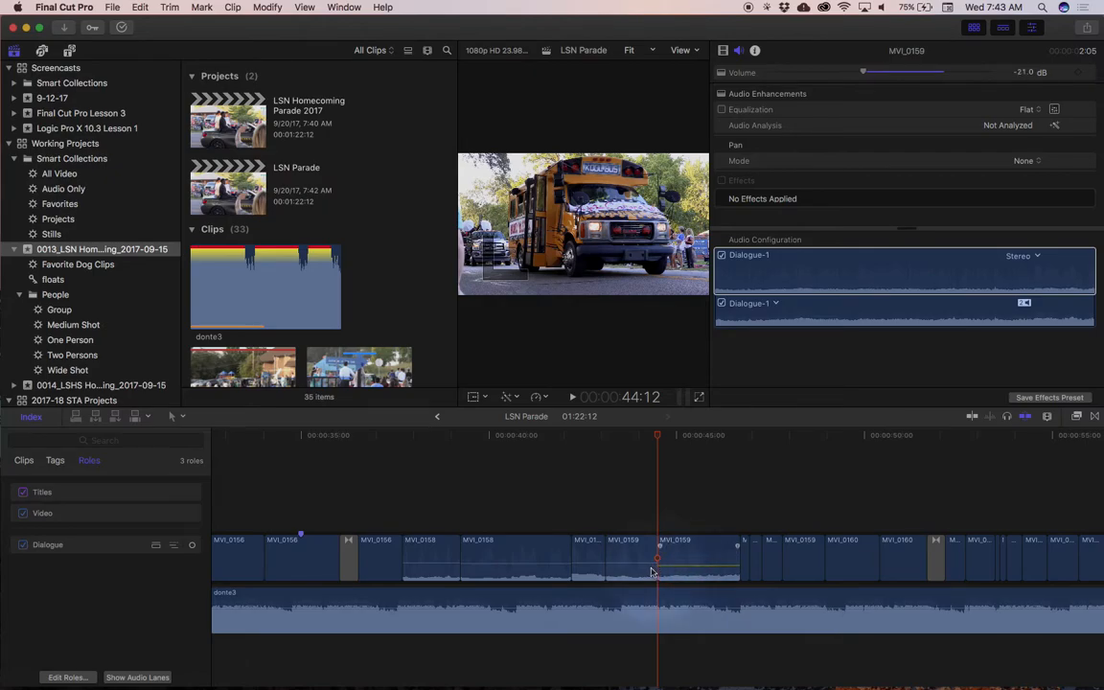
left_click_drag(587, 568, 588, 564)
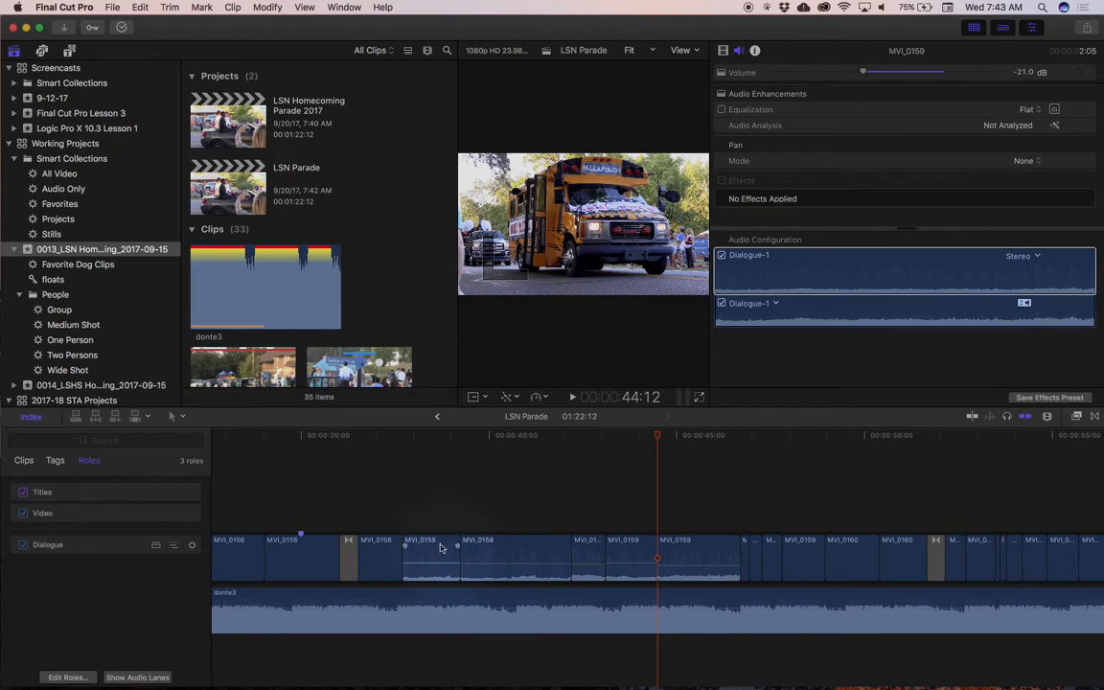
- Show filmstrips with large waveforms in the timeline and expand the audio of the five audio-enabled clips
left_click_drag(433, 519, 663, 575)
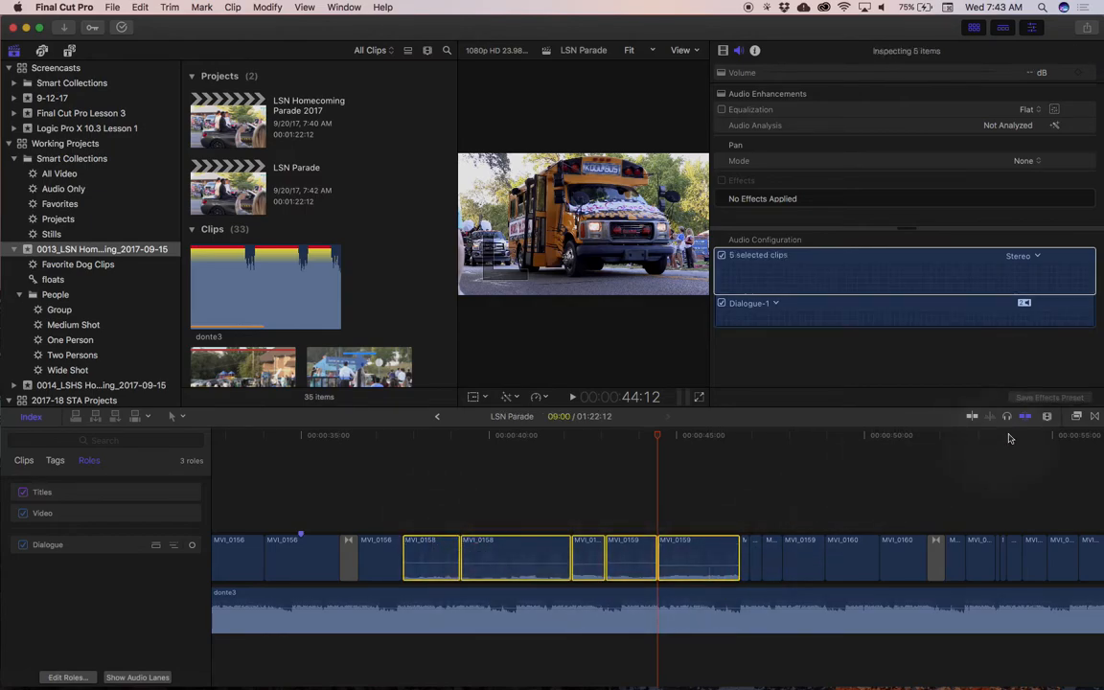
left_click(1047, 416)
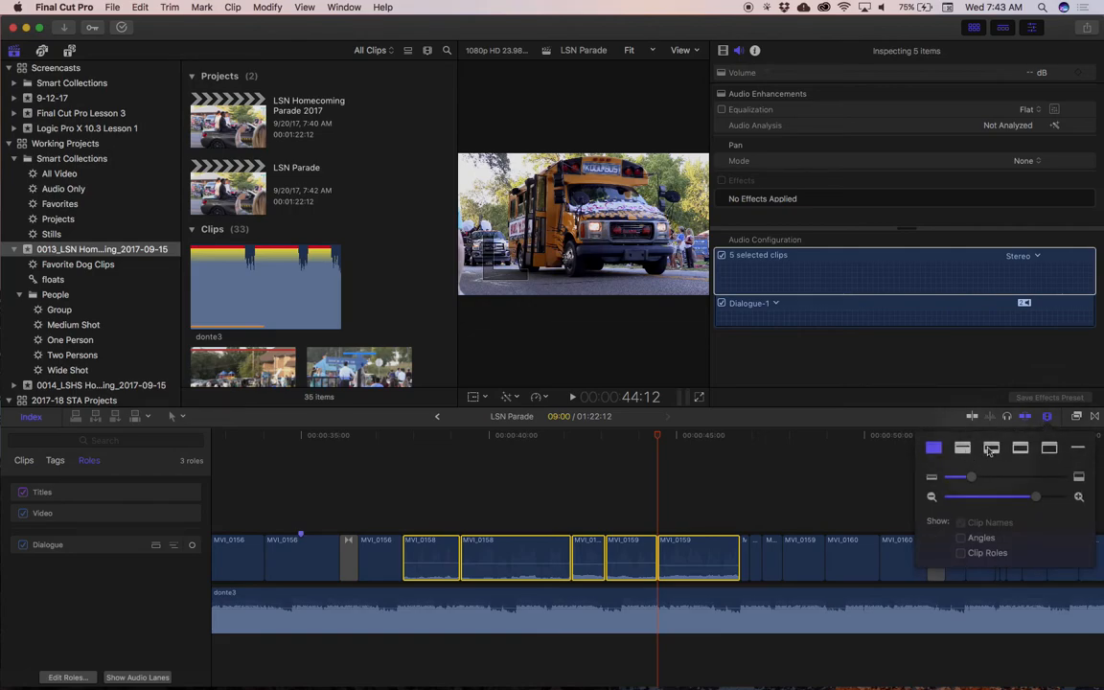
left_click(964, 448)
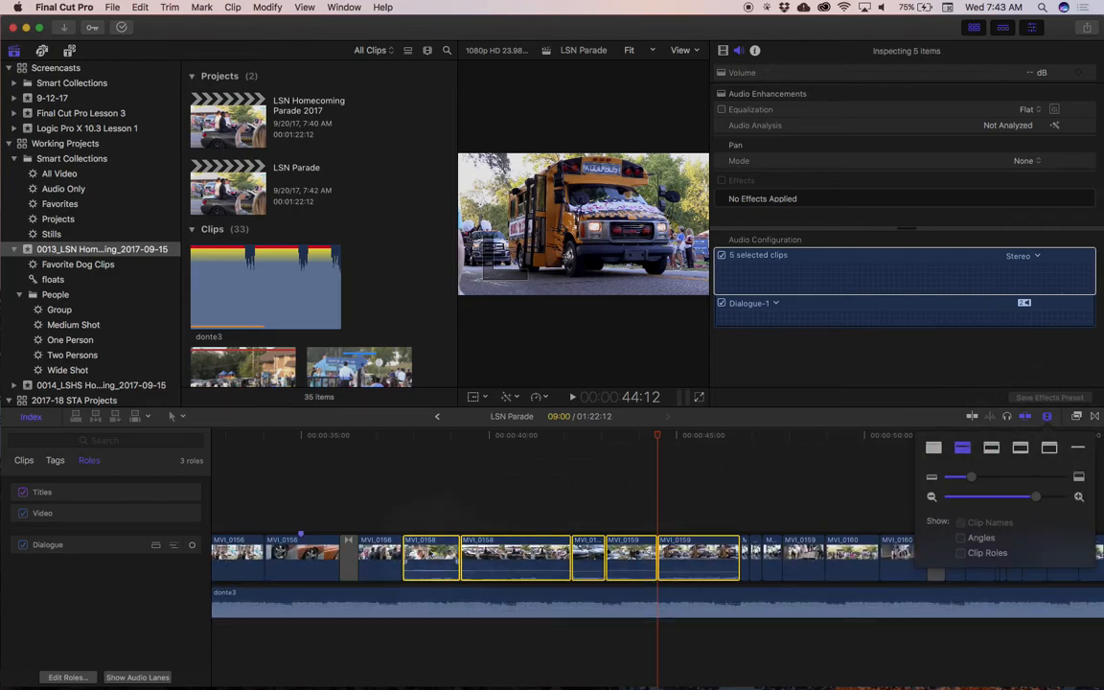
right_click(426, 552)
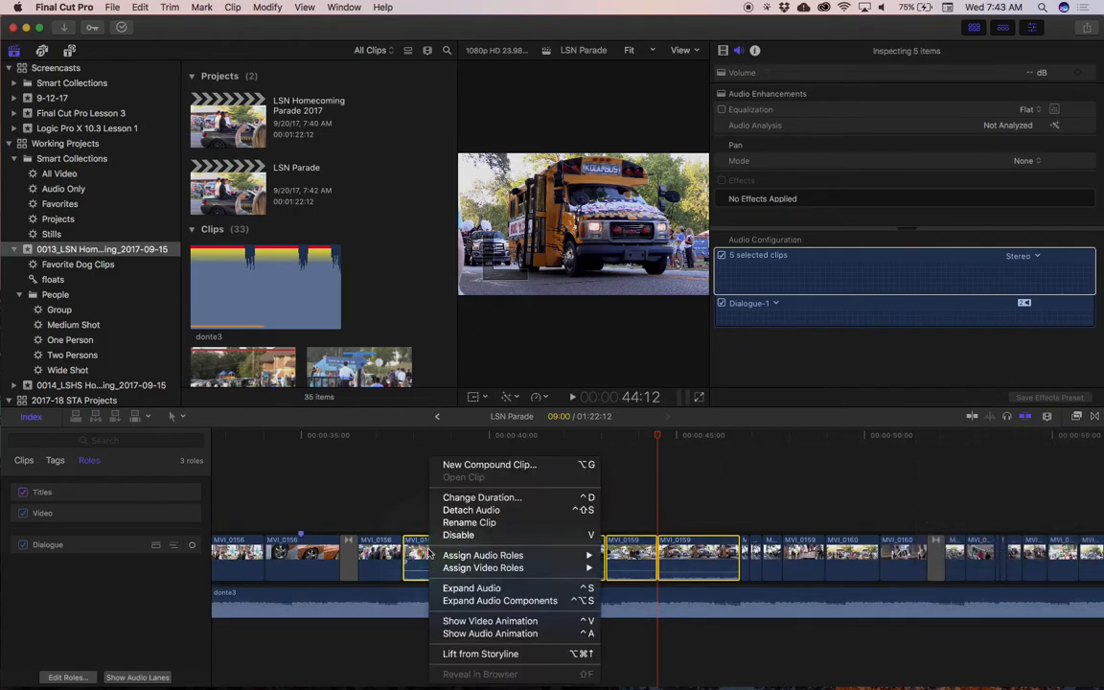
left_click(537, 588)
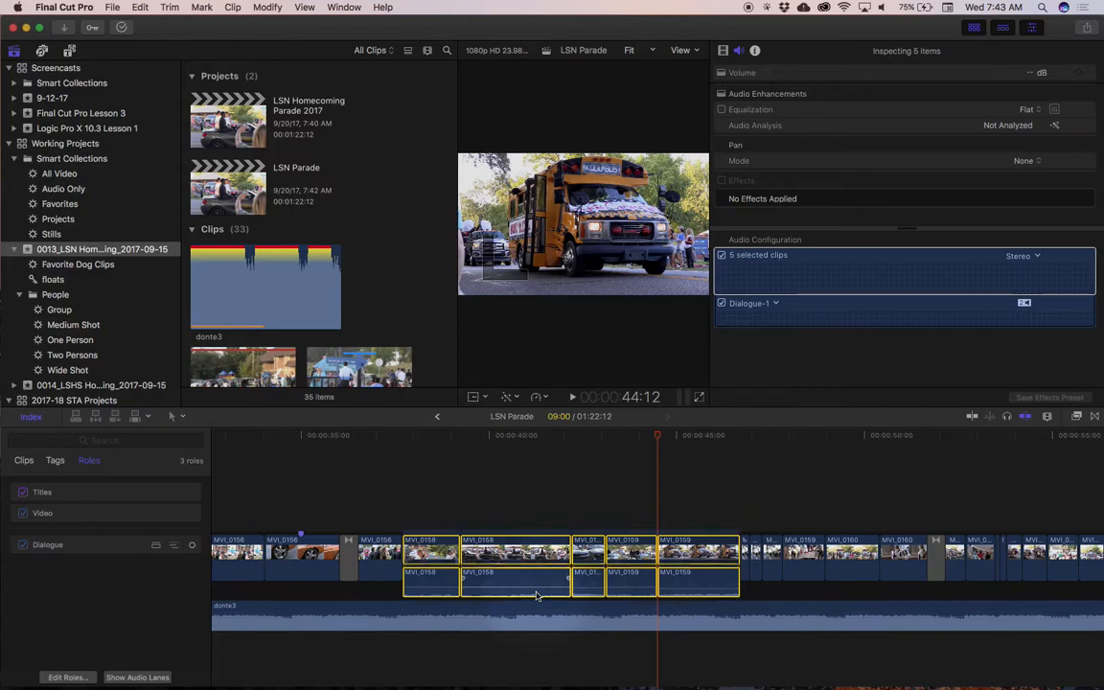
- Extend the end of the first MVI_0158 clip's audio and the start of the short MVI_0159 clip's audio by two frames each
left_click(456, 587)
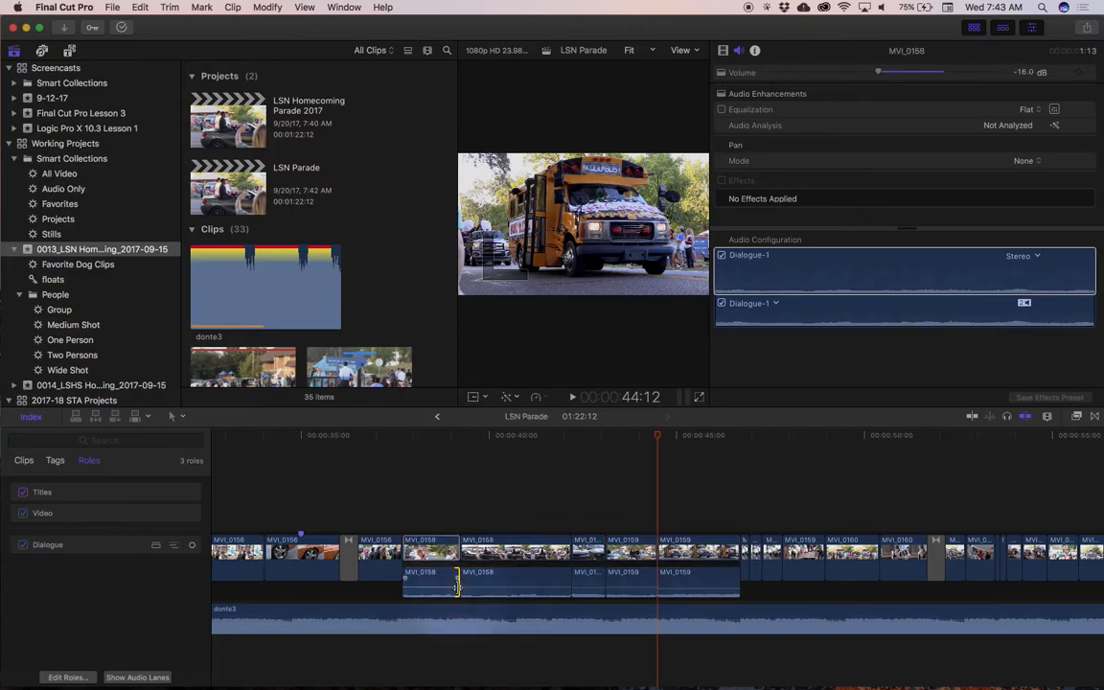
left_click_drag(530, 573, 530, 608)
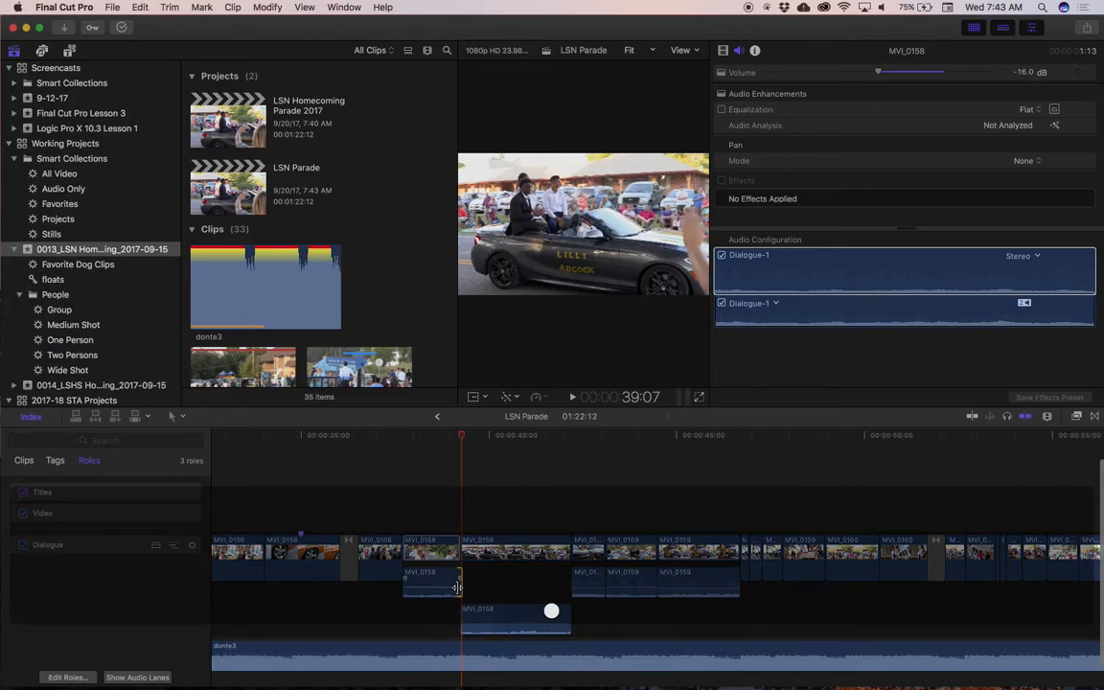
left_click(573, 590)
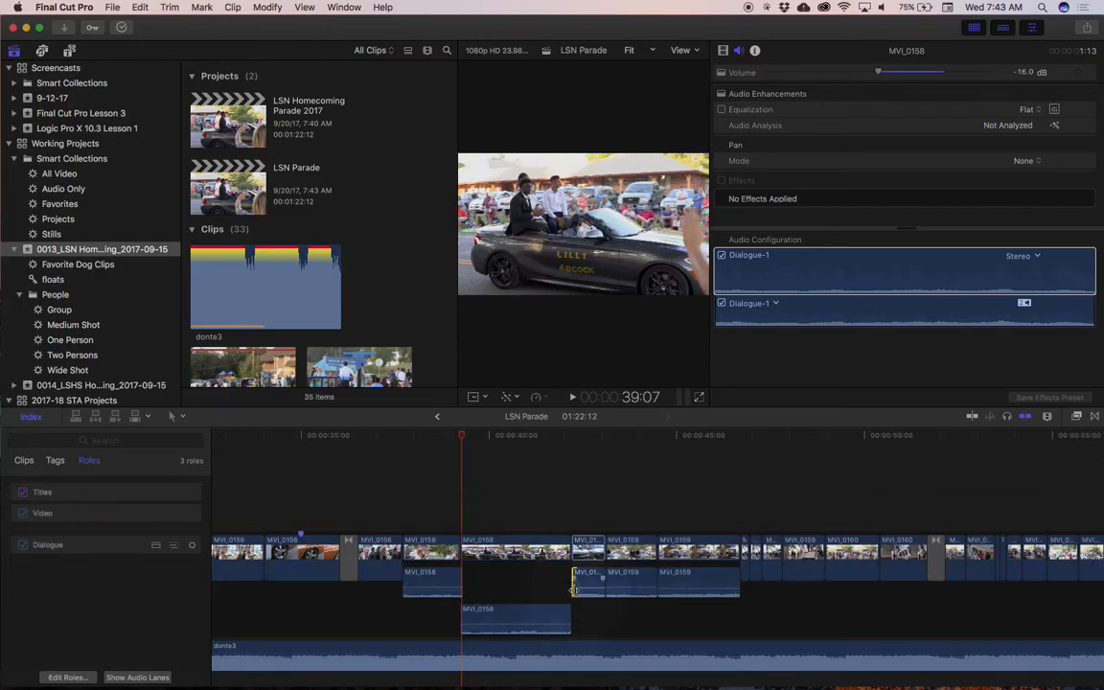
key("comma")
key("comma")
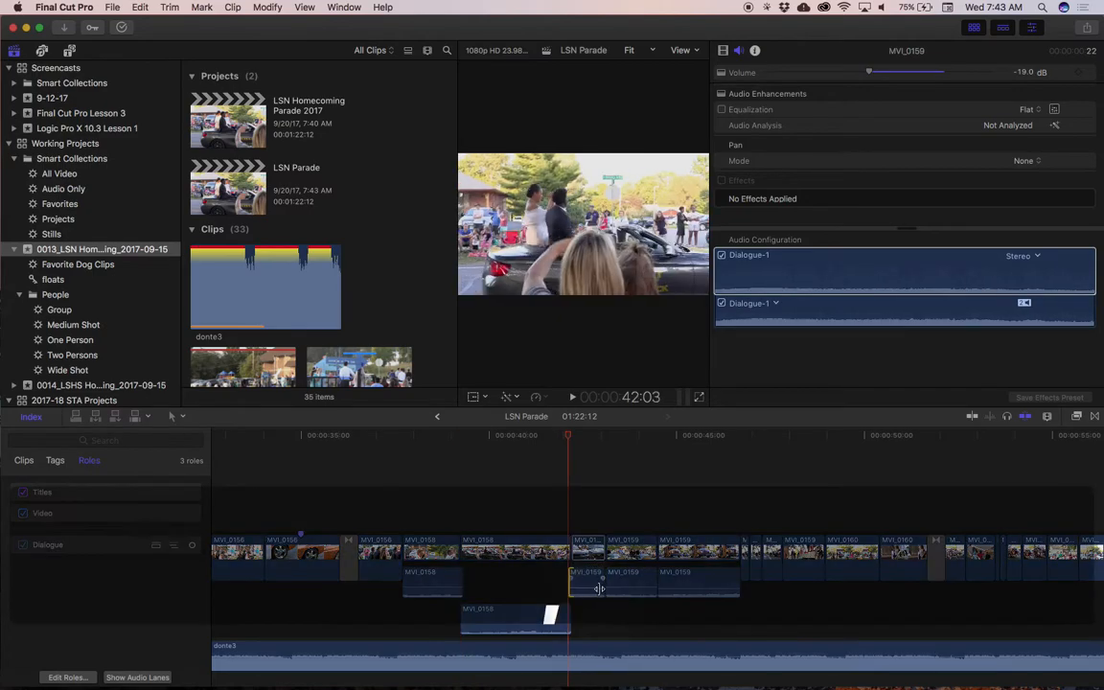
- Extend the end of the short MVI_0159 clip's audio and both ends of the last expanded MVI_0159 clip's audio by two frames each
left_click(604, 585)
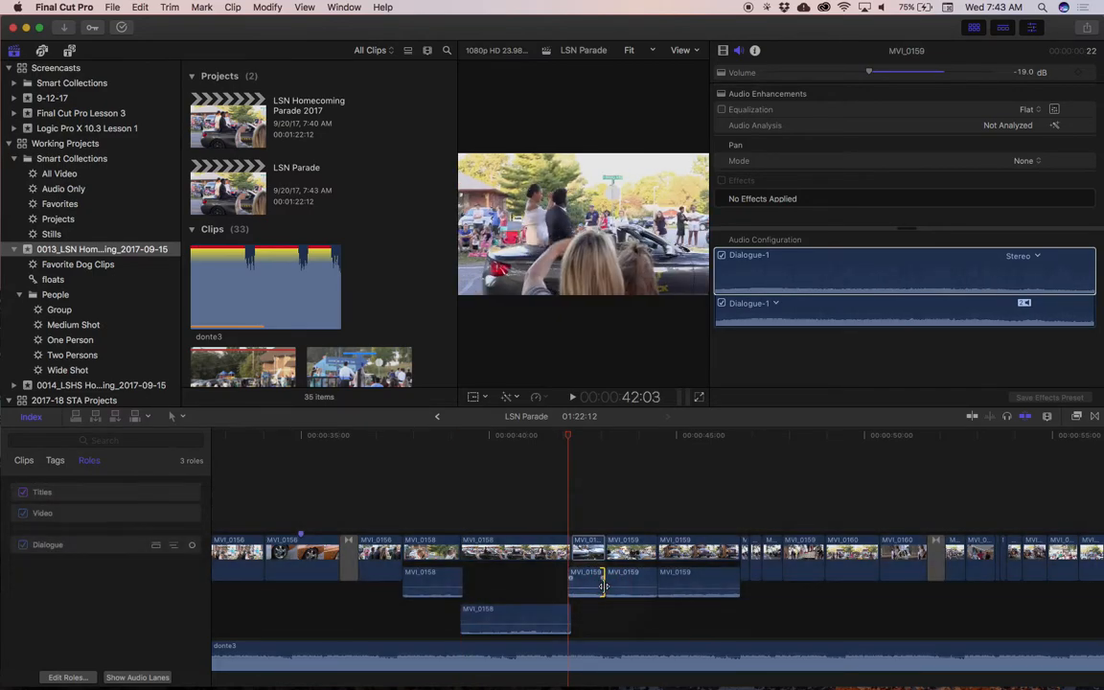
key("period")
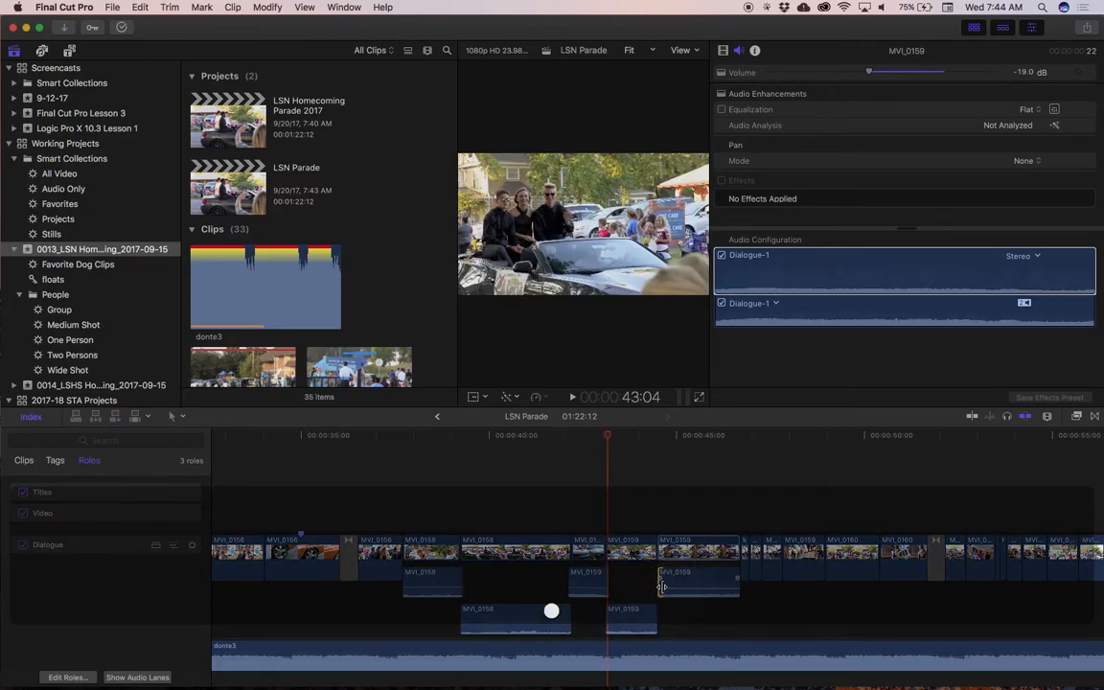
left_click(661, 586)
left_click(738, 590)
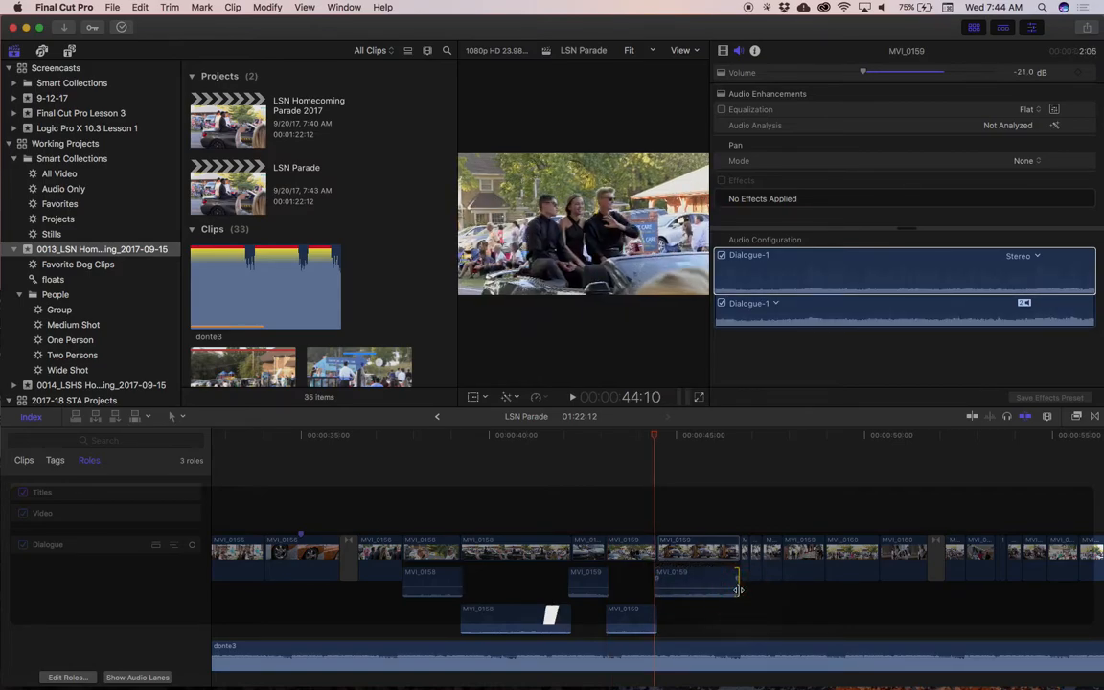
key("period")
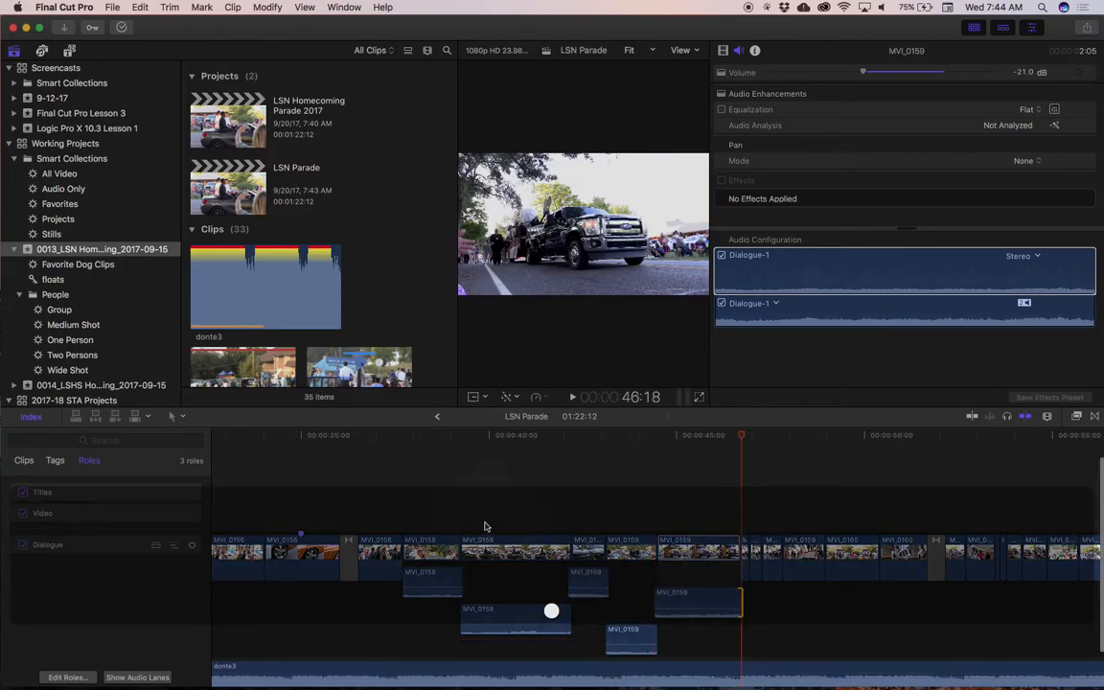
- Select the five expanded MVI_0158 and MVI_0159 clips and apply audio fades to all of them
left_click_drag(448, 515, 680, 628)
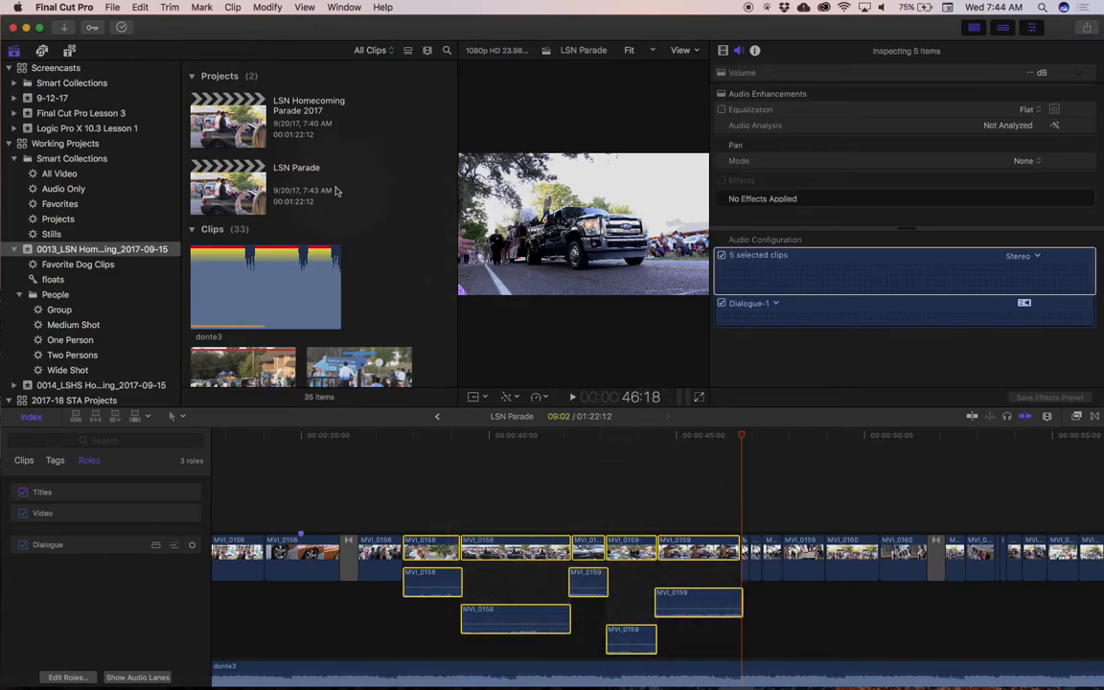
left_click(257, 9)
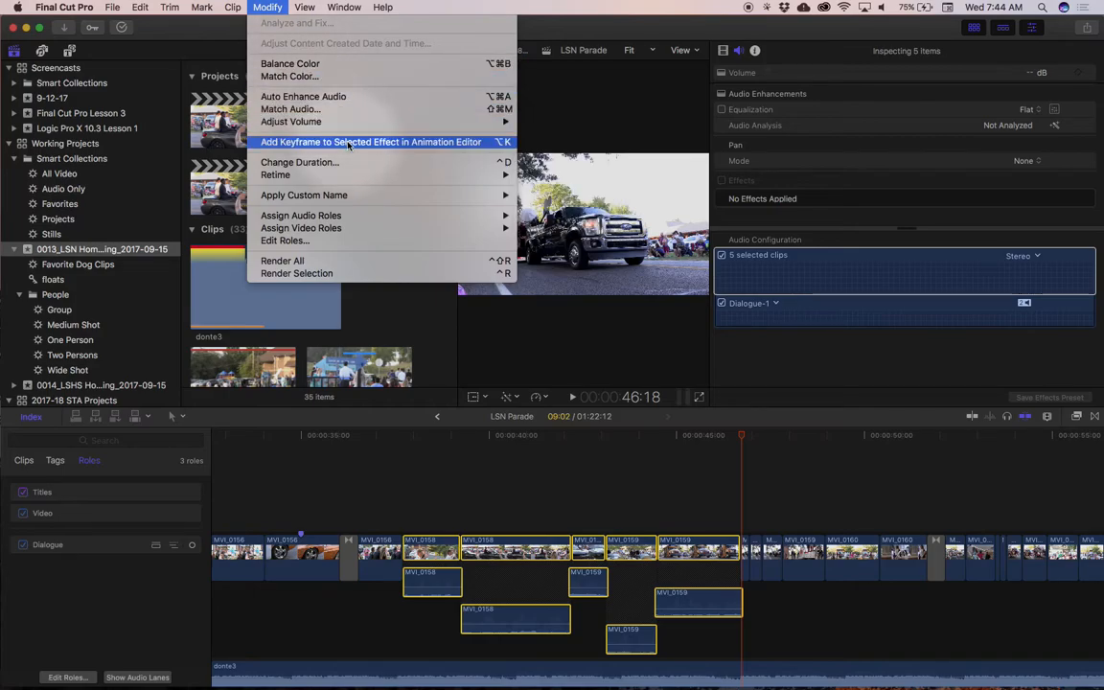
mouse_move(355, 127)
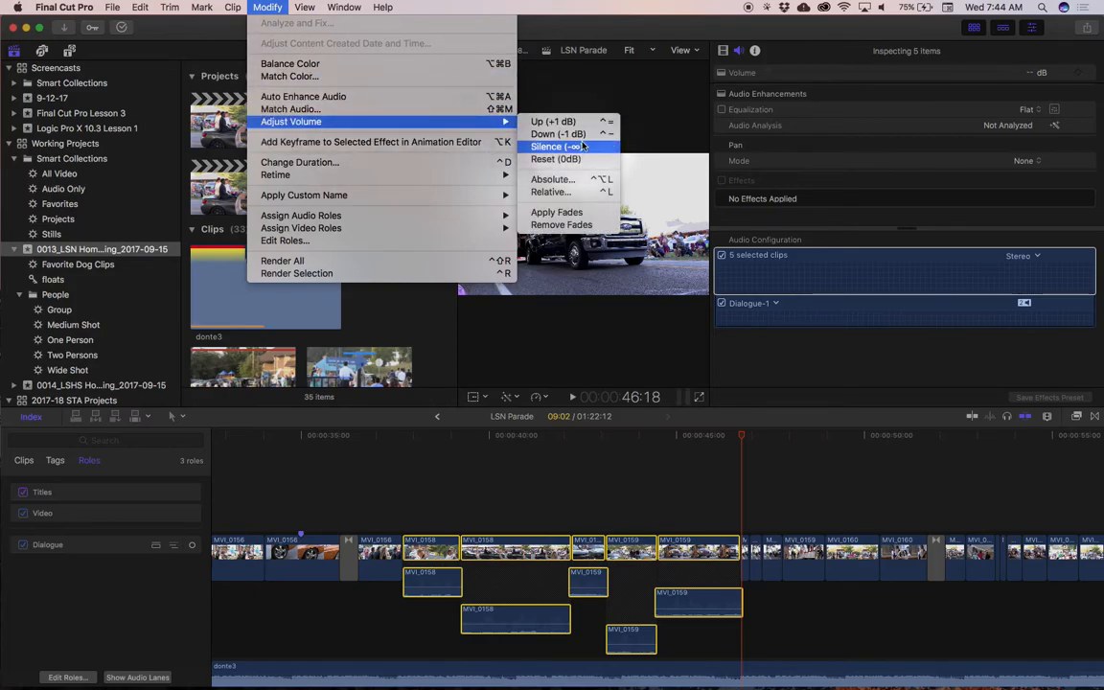
left_click(561, 212)
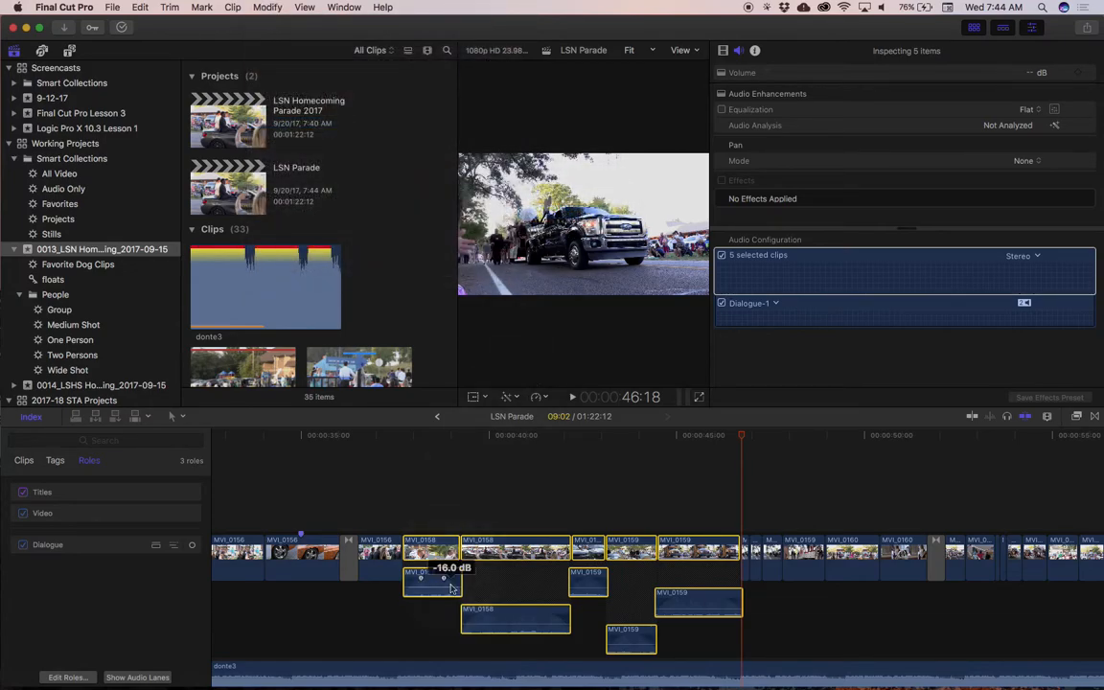
- Adjust the audio fade lengths on the expanded MVI_0158 and MVI_0159 clips, shortening the fades toward the clip edges
left_click_drag(444, 578, 410, 579)
left_click_drag(477, 614, 468, 615)
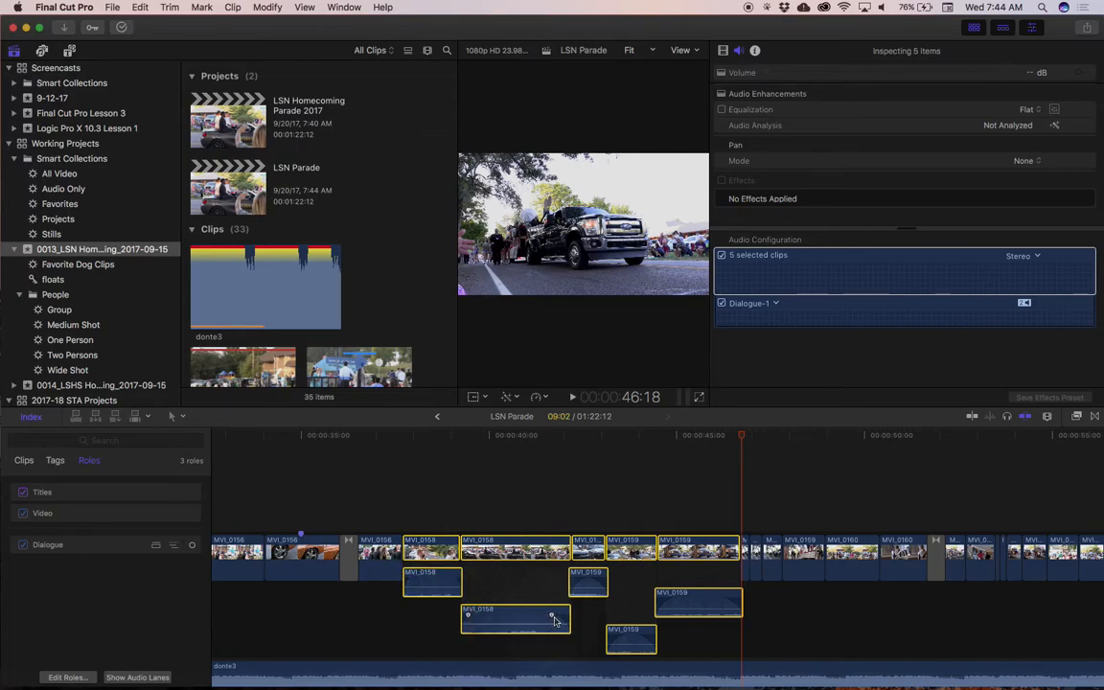
left_click_drag(552, 616, 591, 579)
mouse_move(621, 633)
left_mouse_down()
mouse_move(629, 636)
mouse_move(611, 635)
left_mouse_up()
left_click_drag(674, 600, 674, 600)
- Collapse the expanded audio of the five selected clips back into their video clips and clear the selection
right_click(429, 544)
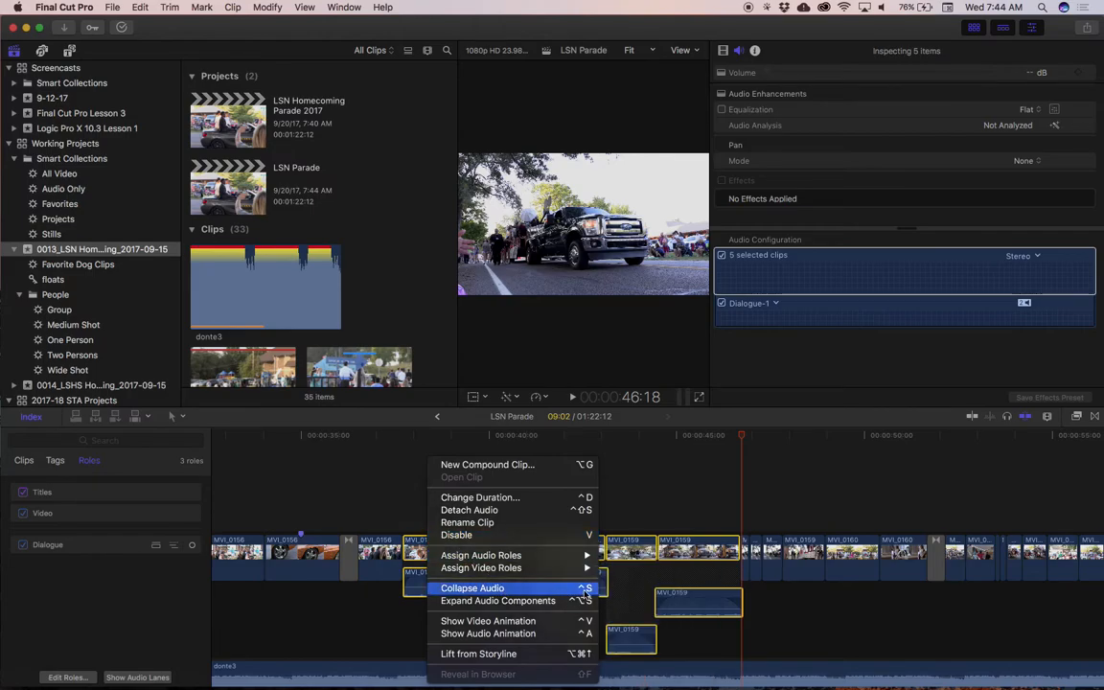
left_click(584, 588)
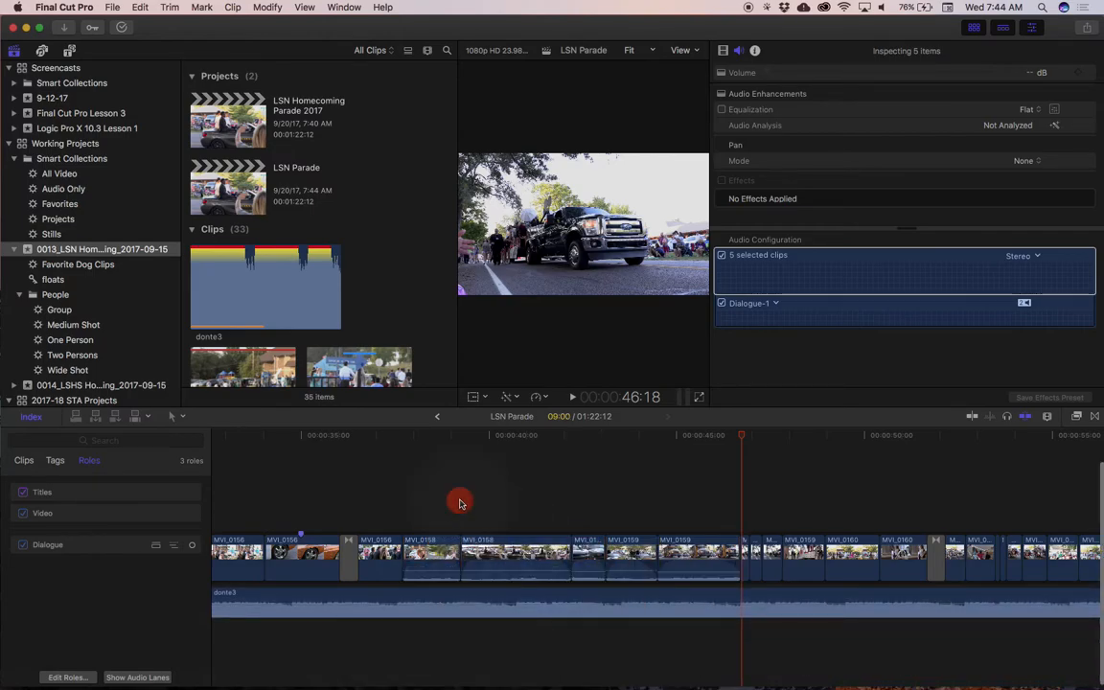
left_click(459, 500)
left_click(451, 538)
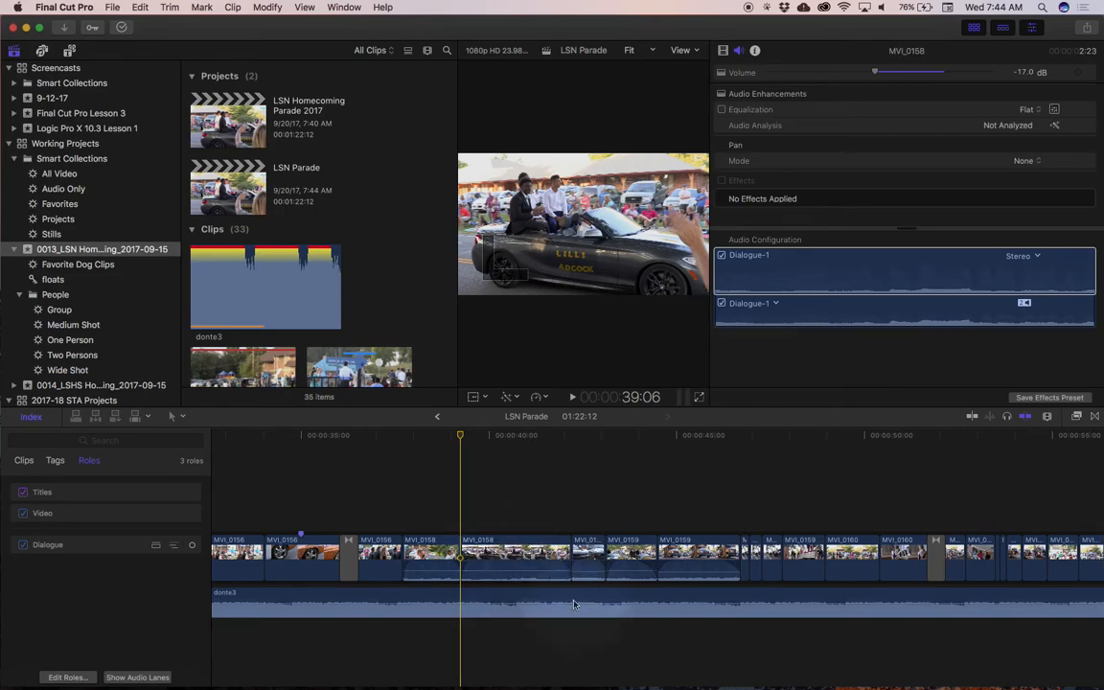
- Go to the marked dark MVI_0154 clip around 28:15, show its video settings and disable Color Correction 1
key("shift+z")
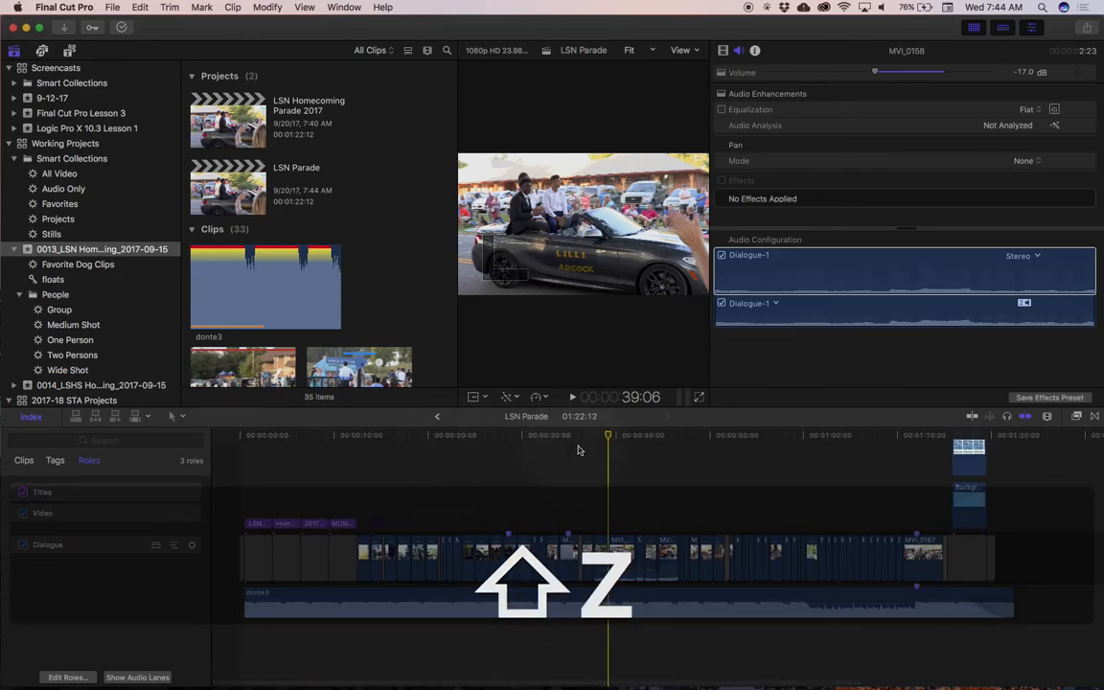
left_click_drag(587, 439, 510, 445)
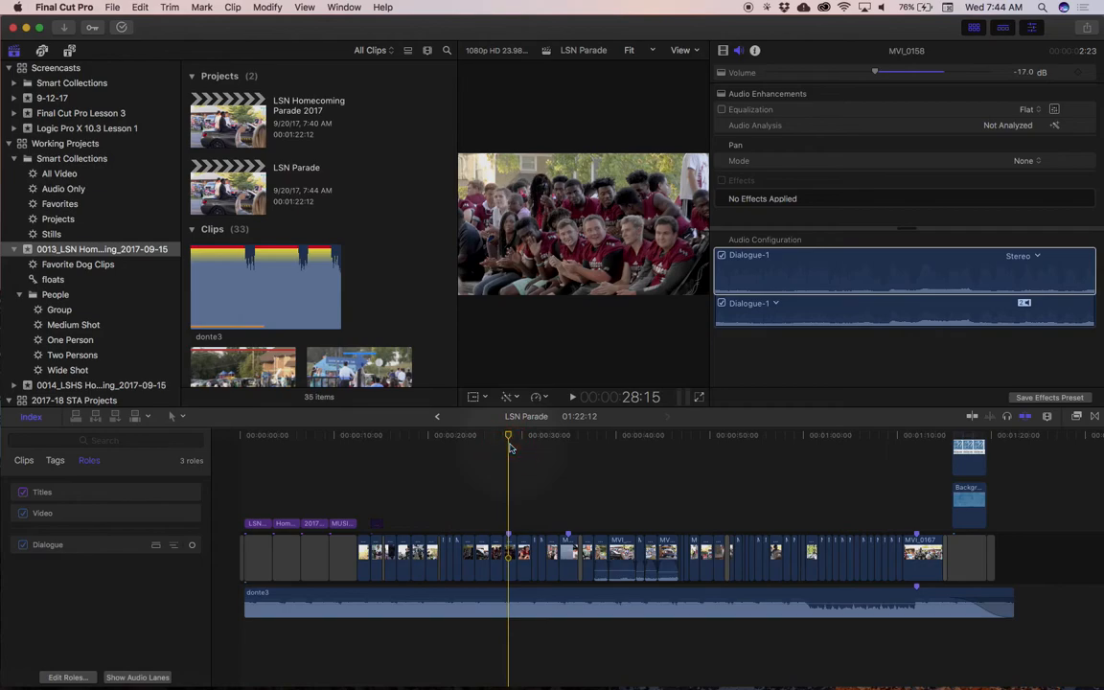
key("super+equal")
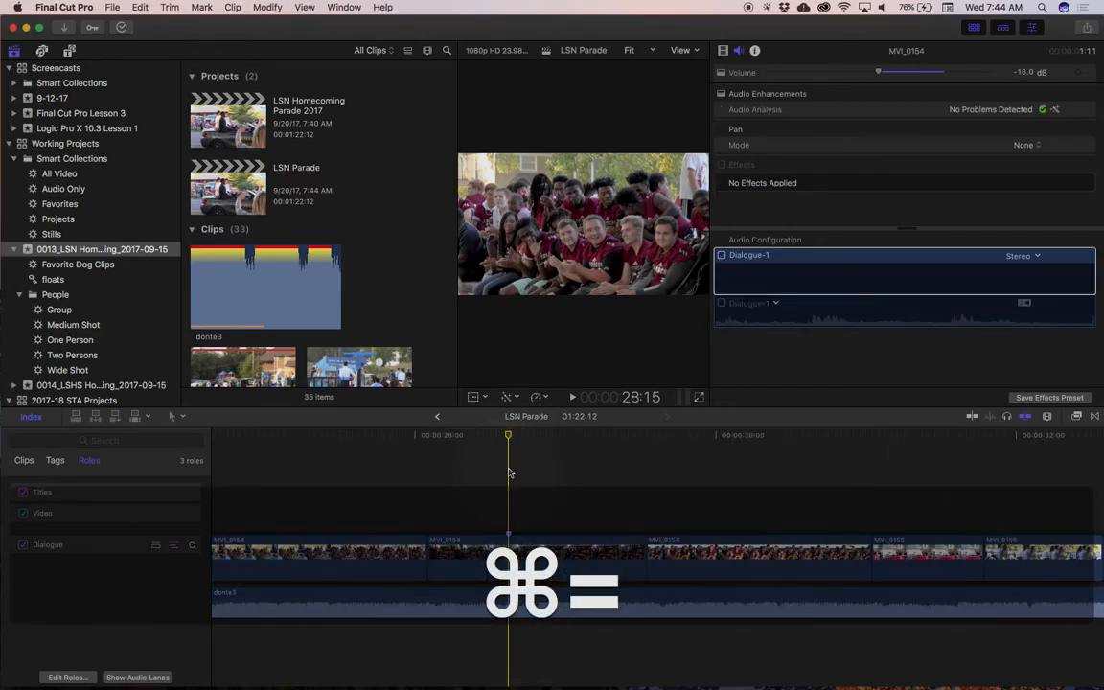
left_click(501, 545)
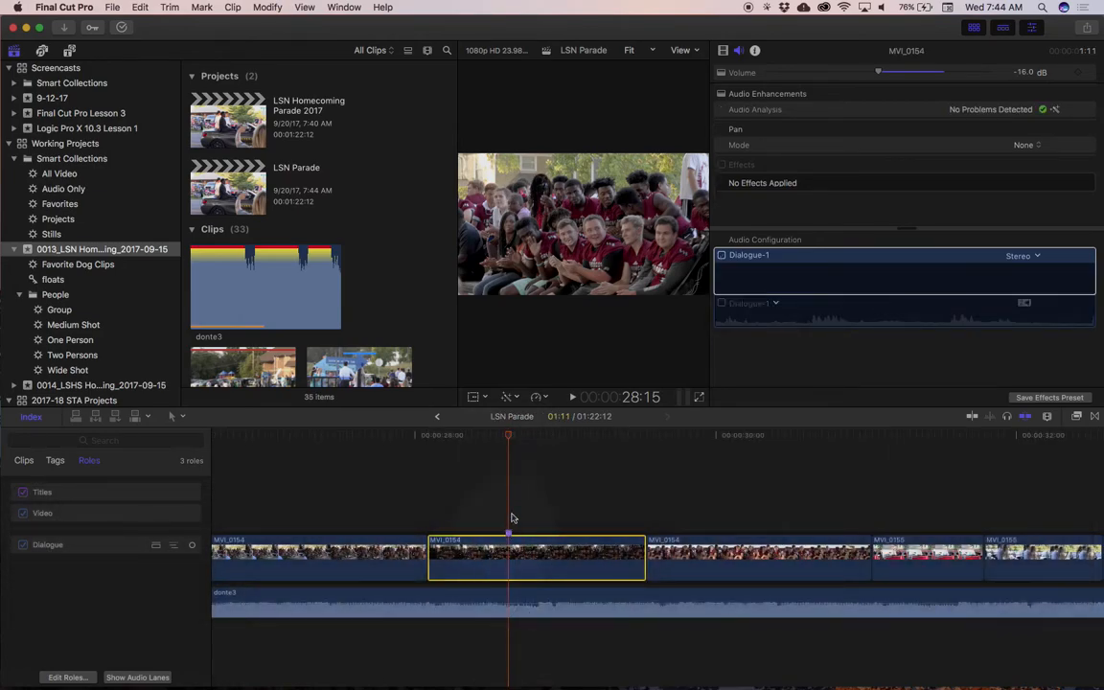
left_click(828, 160)
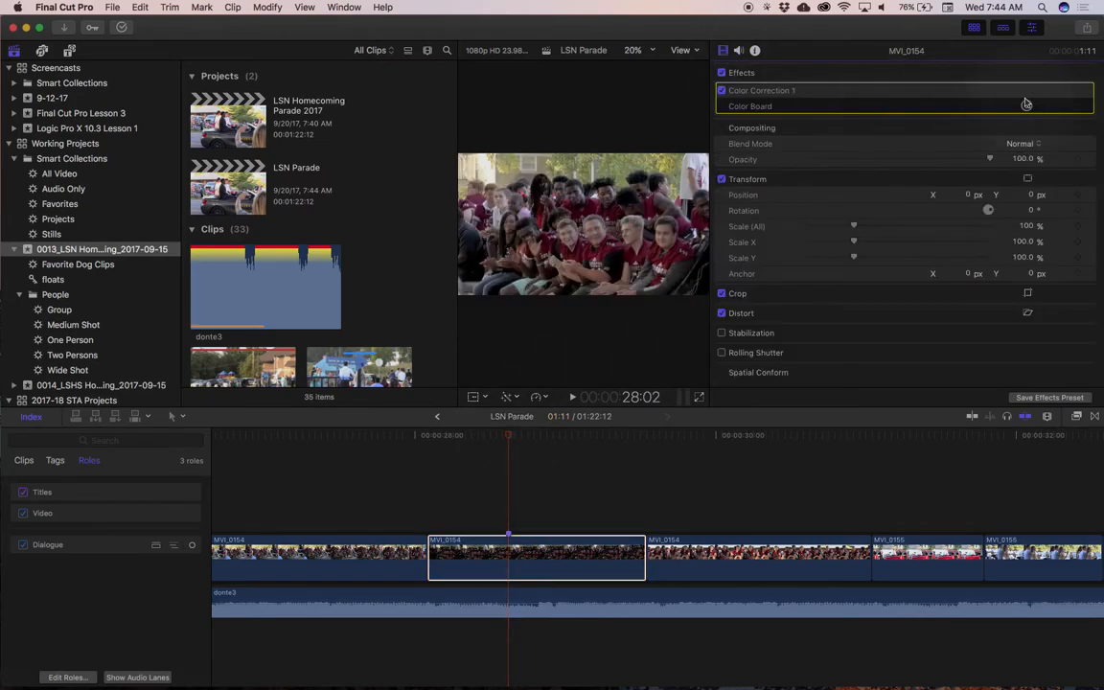
left_click(722, 91)
mouse_move(513, 433)
left_mouse_down()
mouse_move(545, 437)
mouse_move(515, 443)
left_mouse_up()
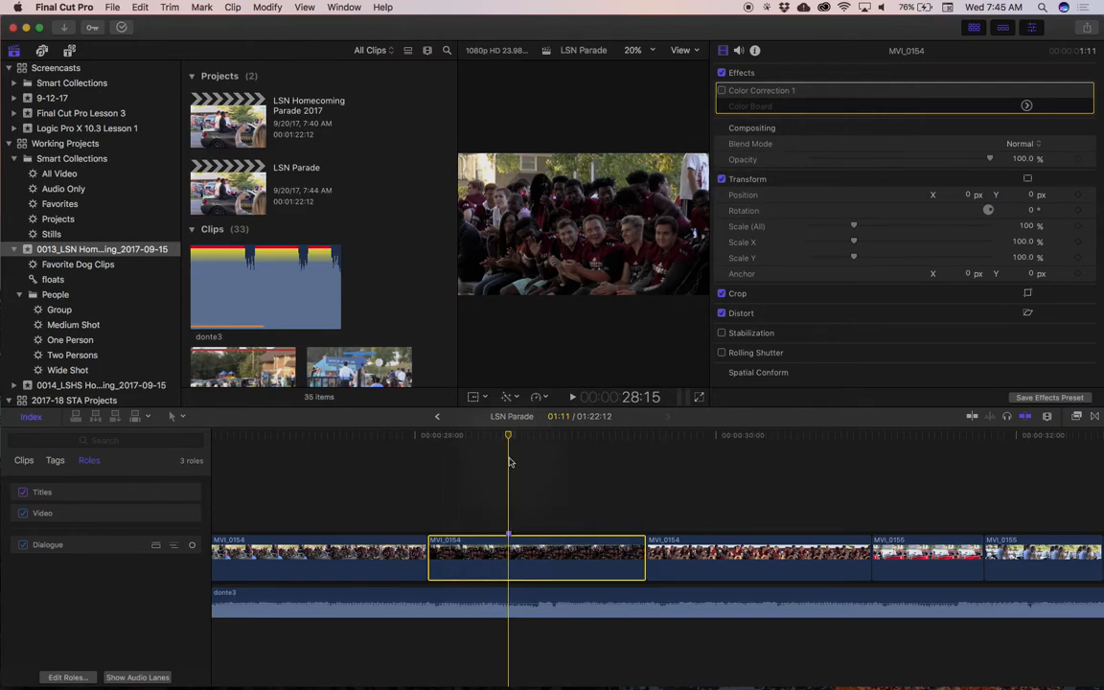
left_click_drag(511, 436, 528, 492)
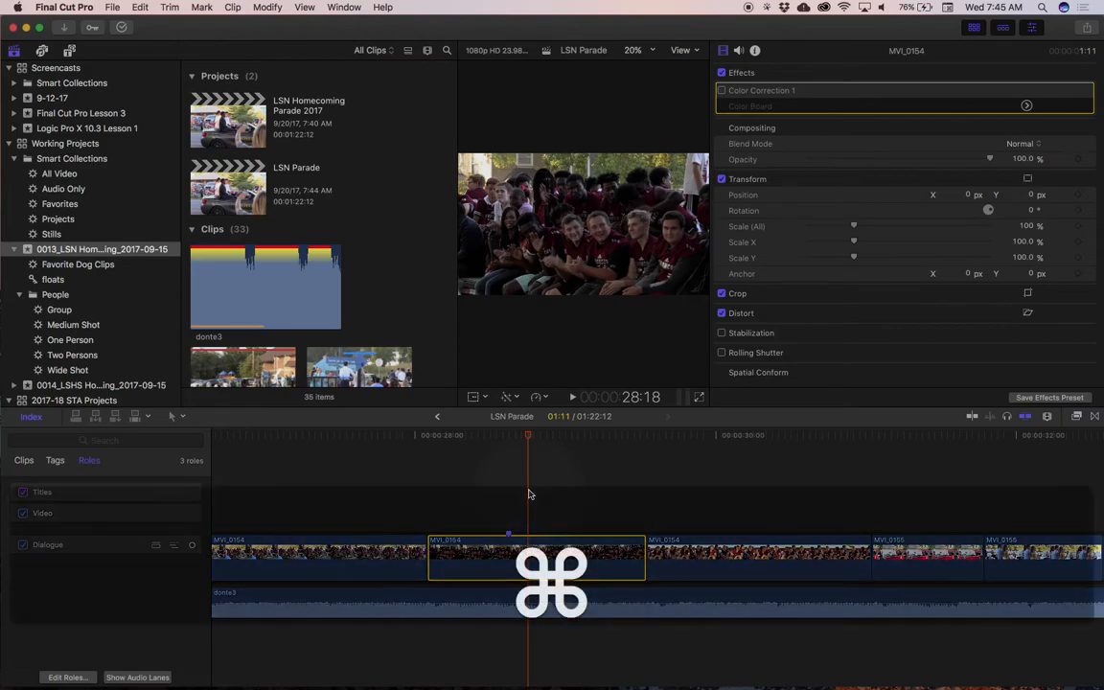
- Re-enable Color Correction 1 on the marked MVI_0154 clip and reset its parameters
key("super+6")
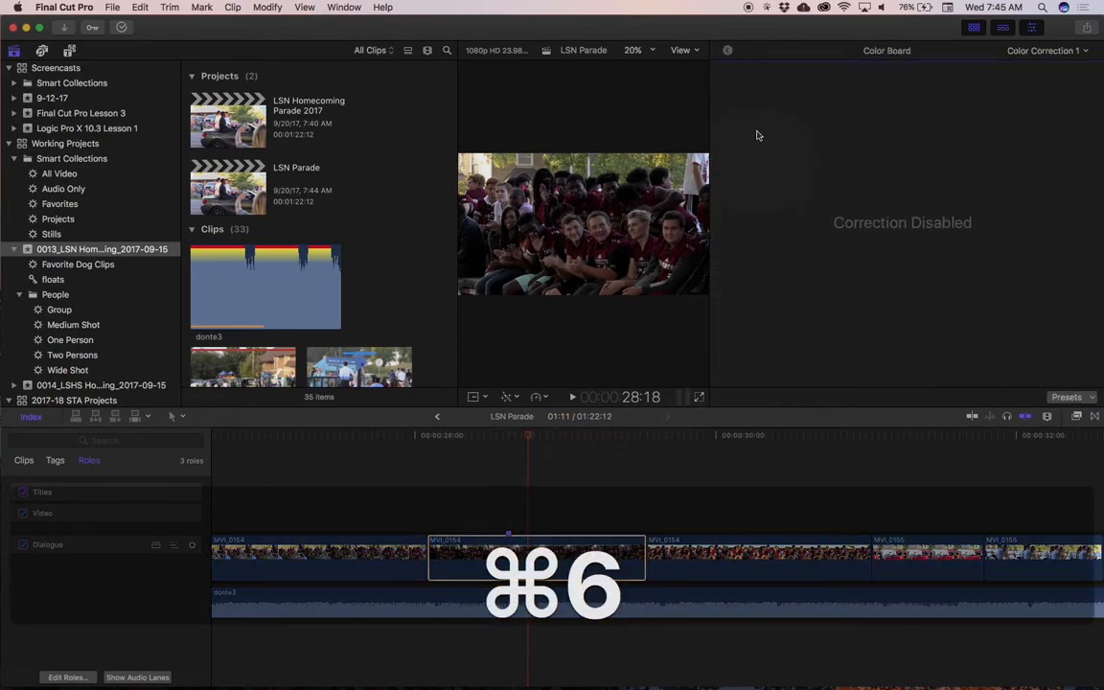
left_click(727, 50)
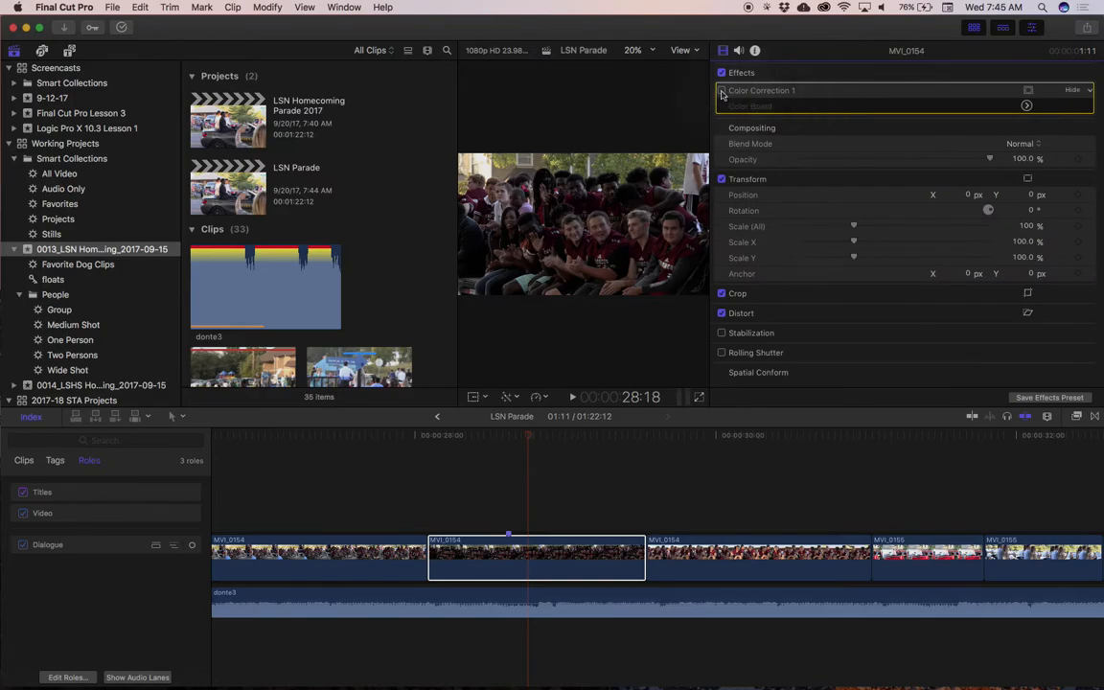
left_click(722, 91)
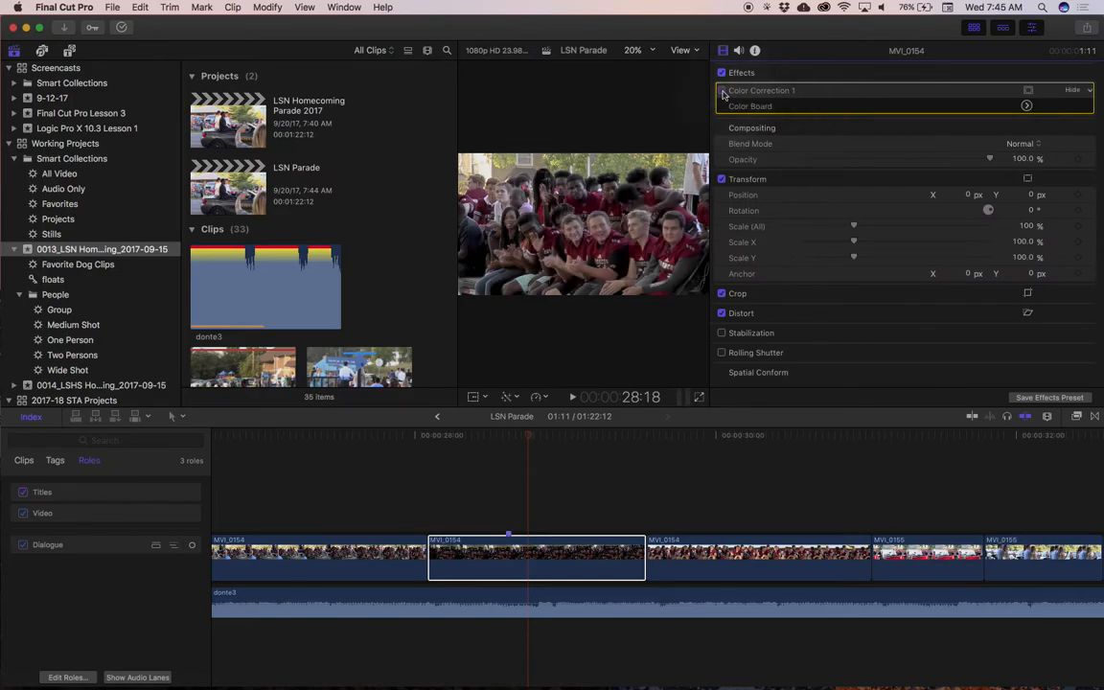
left_click(1086, 91)
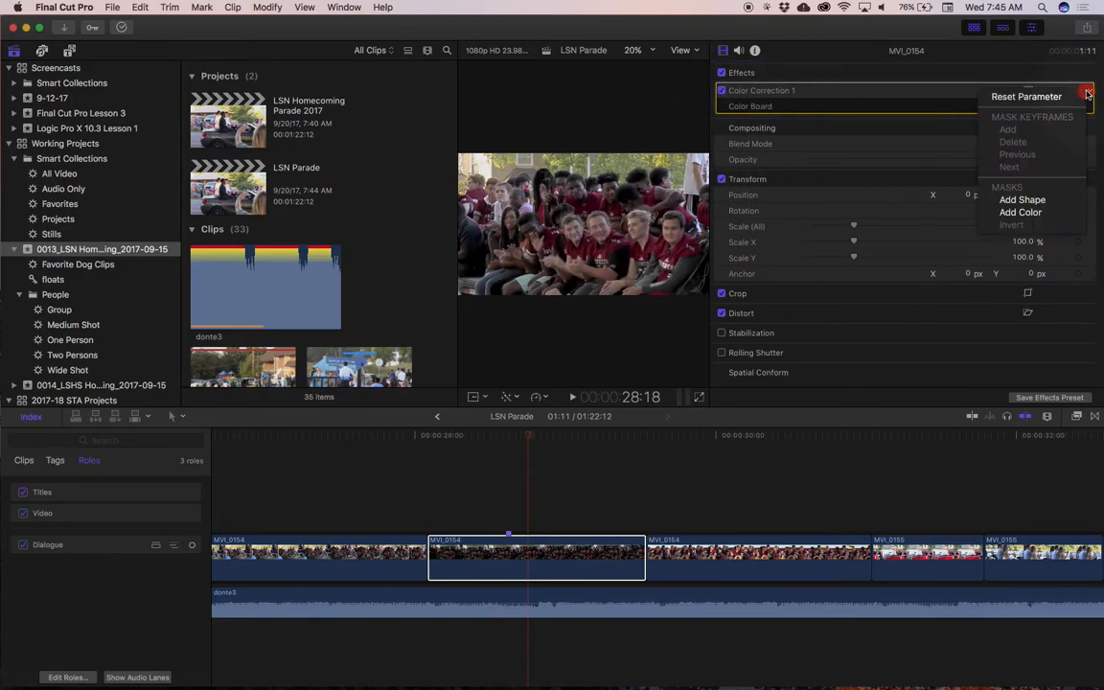
left_click(999, 97)
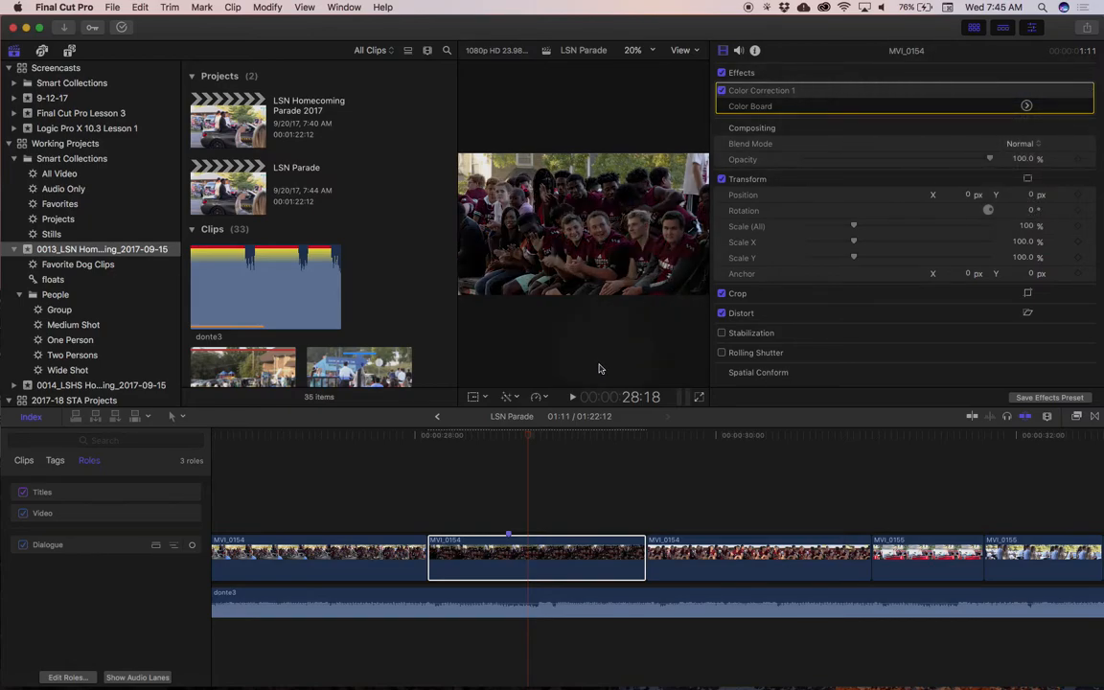
- Show the Color Board and video scopes, hide the library sidebar, and narrow the browser to enlarge the luma waveform
key("super+6")
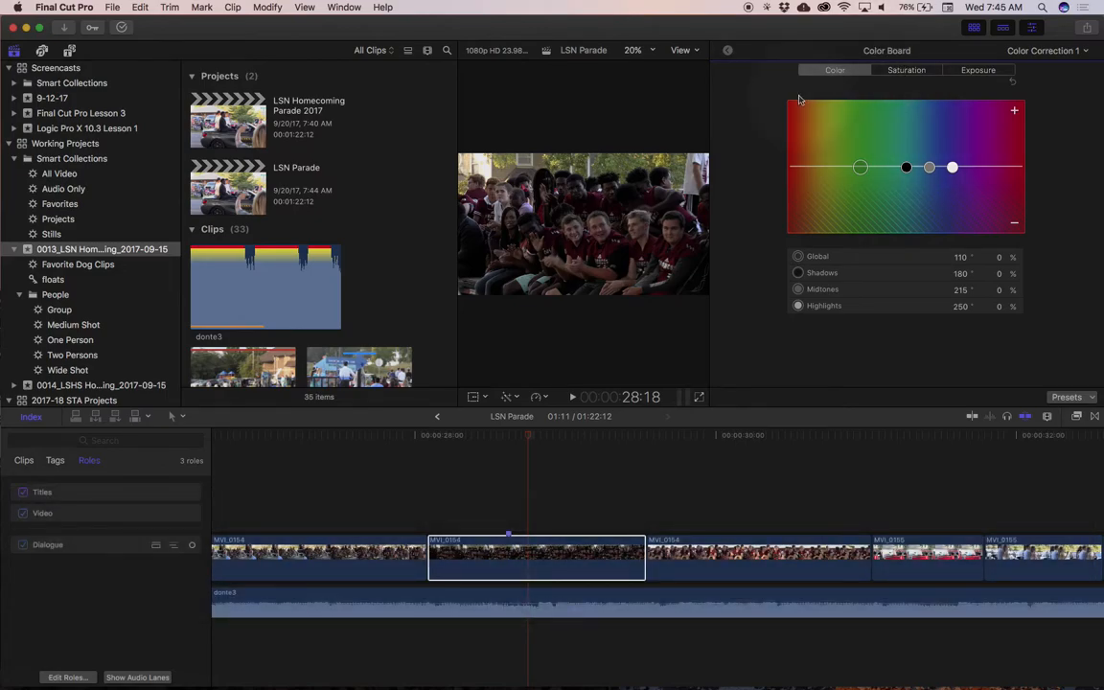
key("super+7")
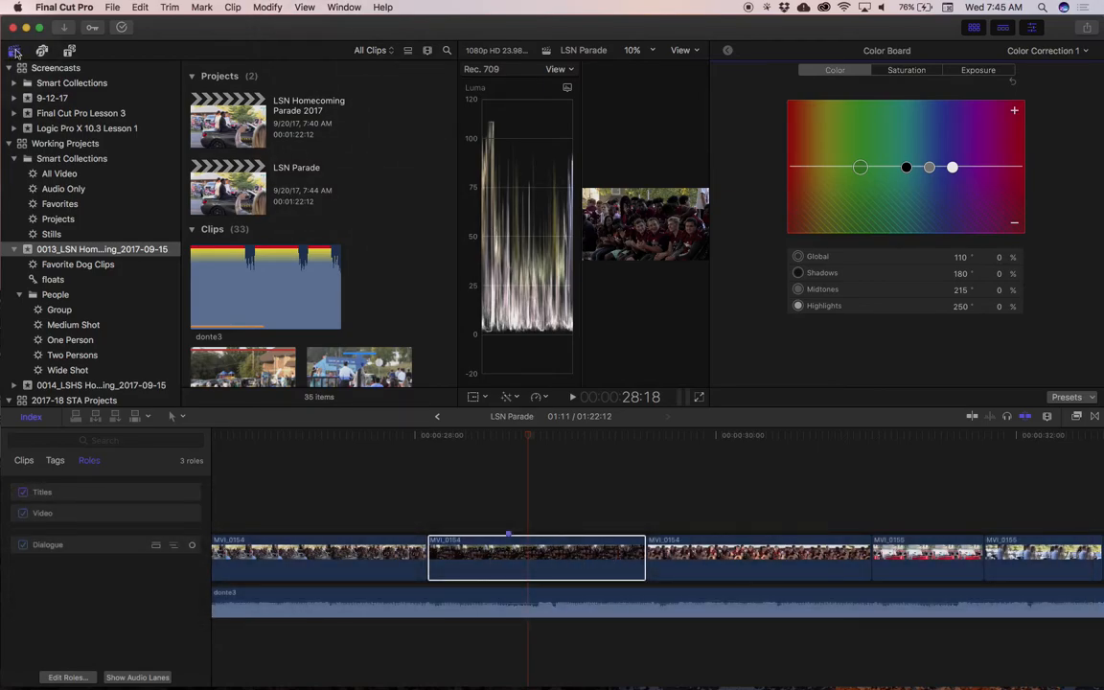
key("super+shift+1")
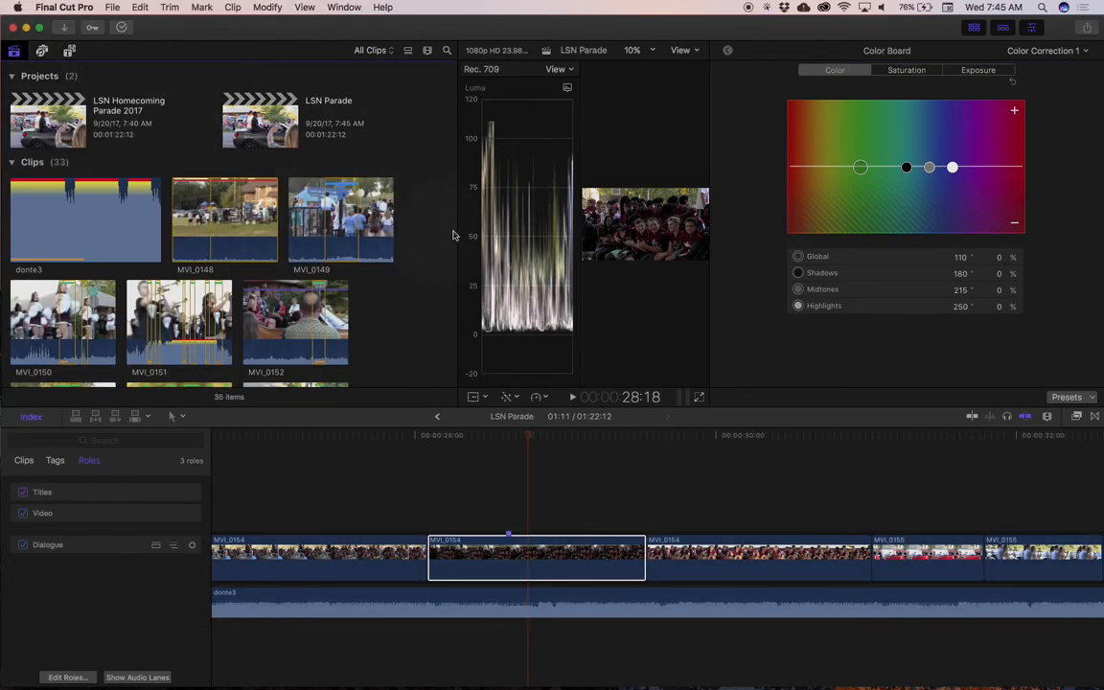
left_click_drag(459, 234, 299, 228)
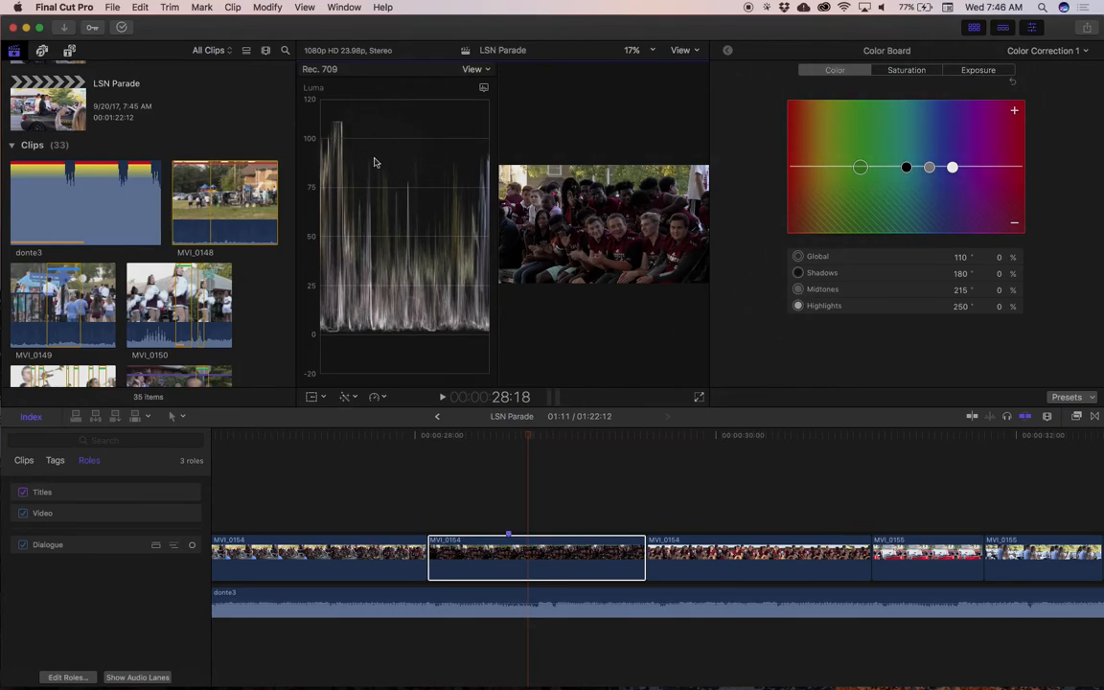
- Set the marked MVI_0154 clip's exposure to 25% midtones, -2% shadows and -10% highlights in the Color Board
left_click(970, 73)
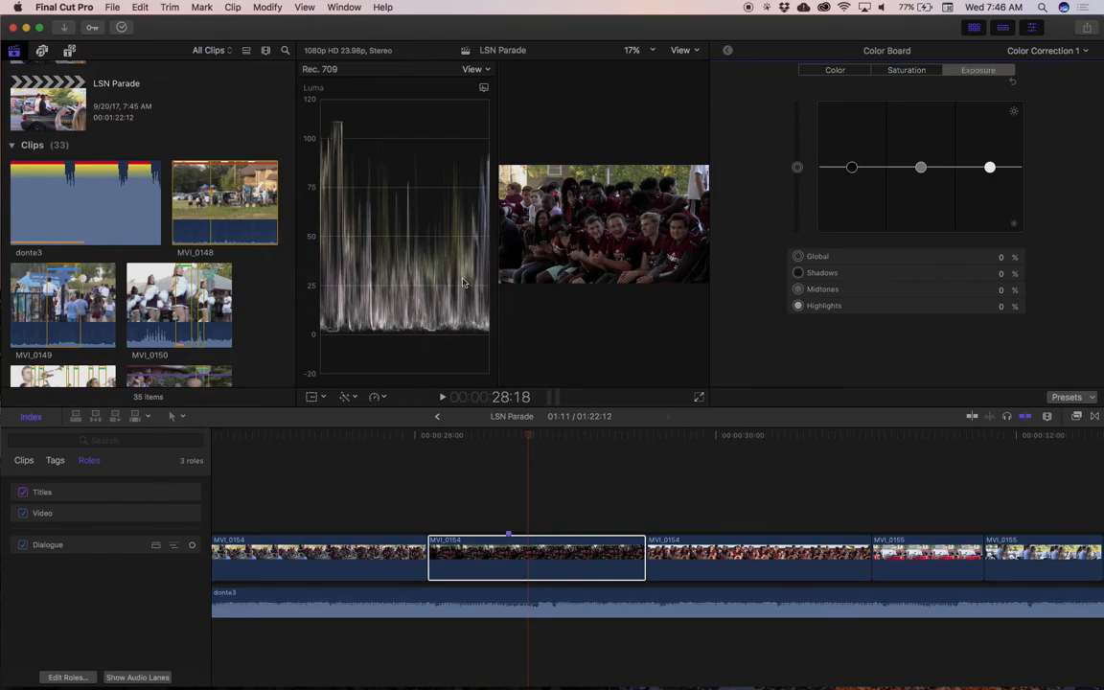
left_click_drag(920, 168, 921, 152)
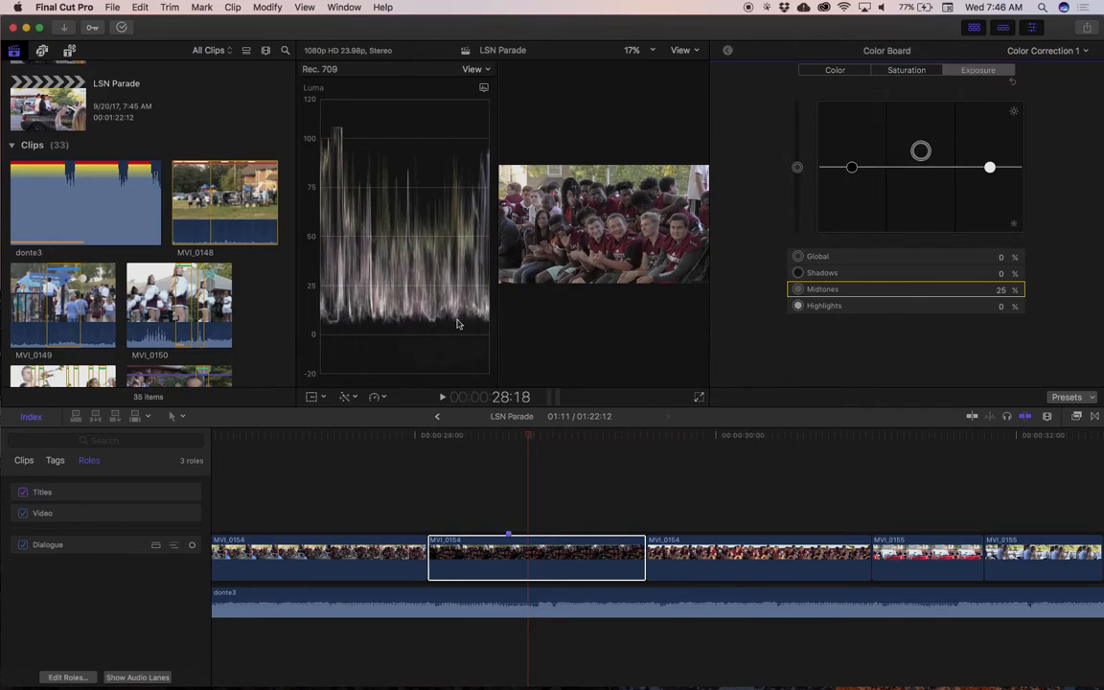
left_click_drag(852, 171, 853, 172)
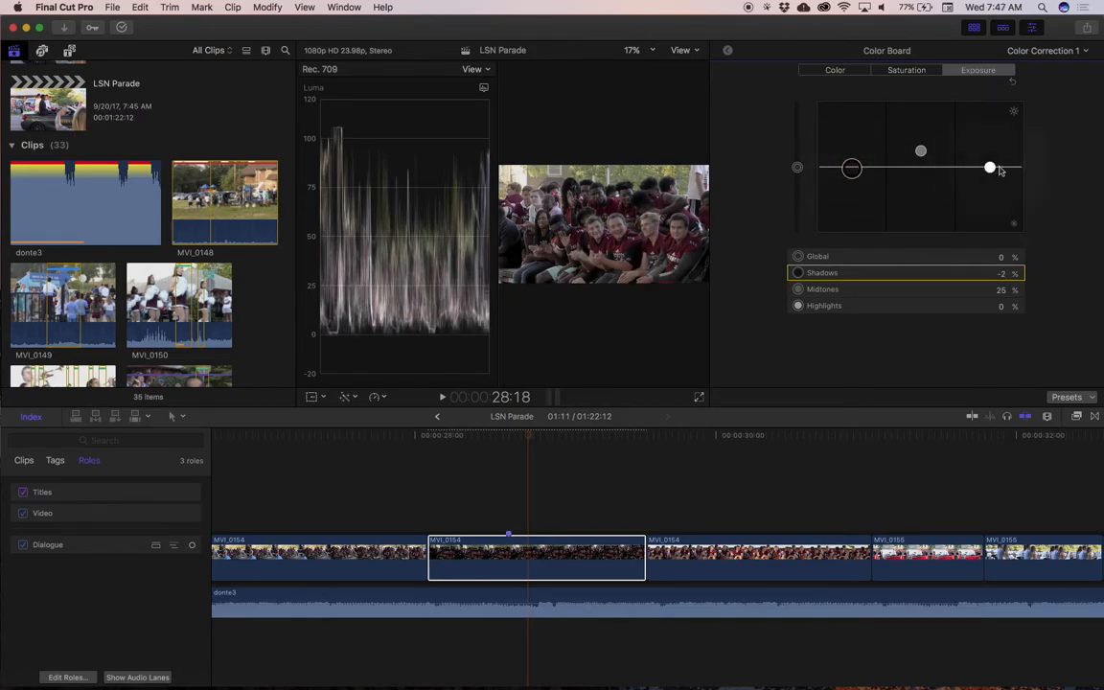
left_click_drag(992, 170, 991, 178)
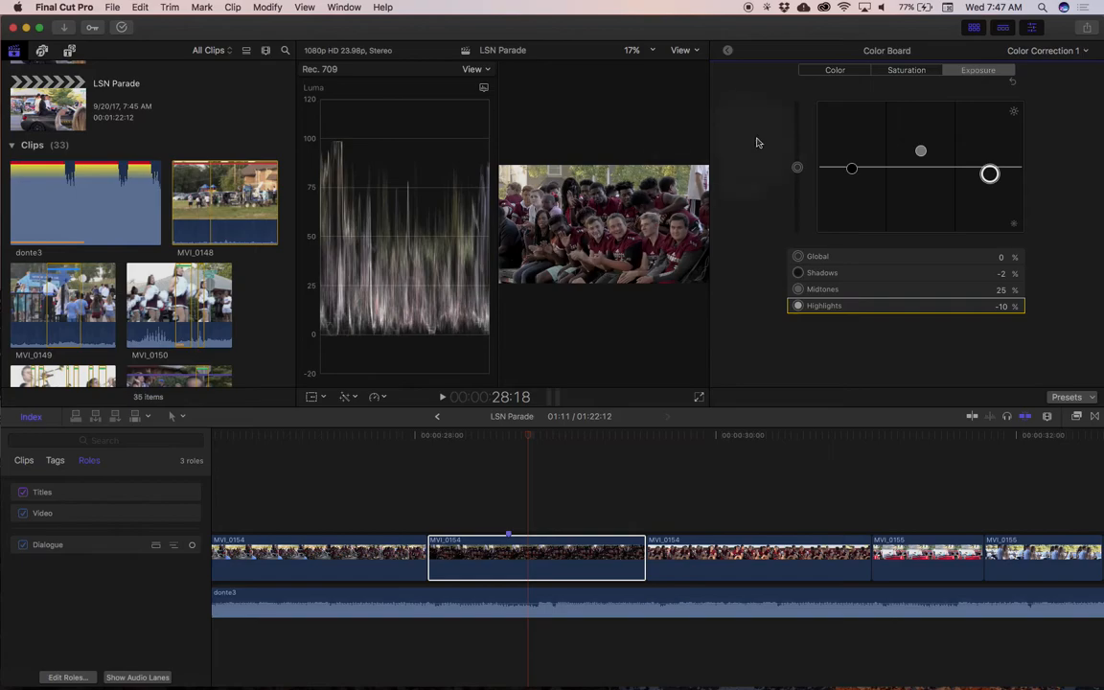
- Set the MVI_0154 clip's global saturation to 35% in the Color Board
left_click(892, 73)
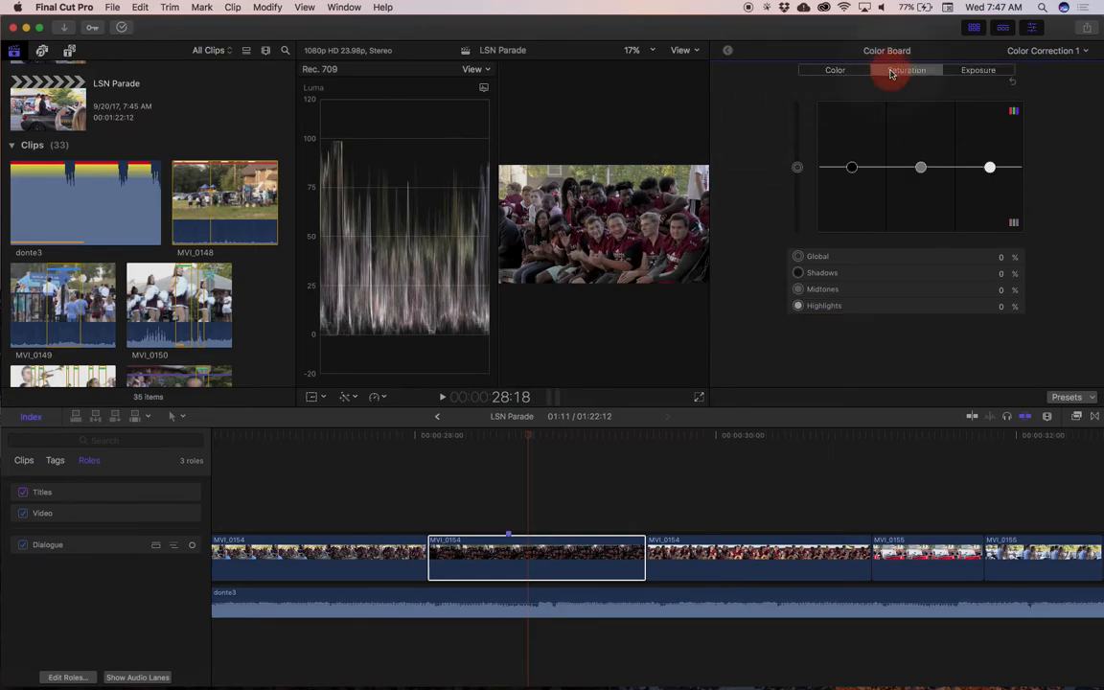
left_click(797, 169)
left_click_drag(798, 169, 798, 142)
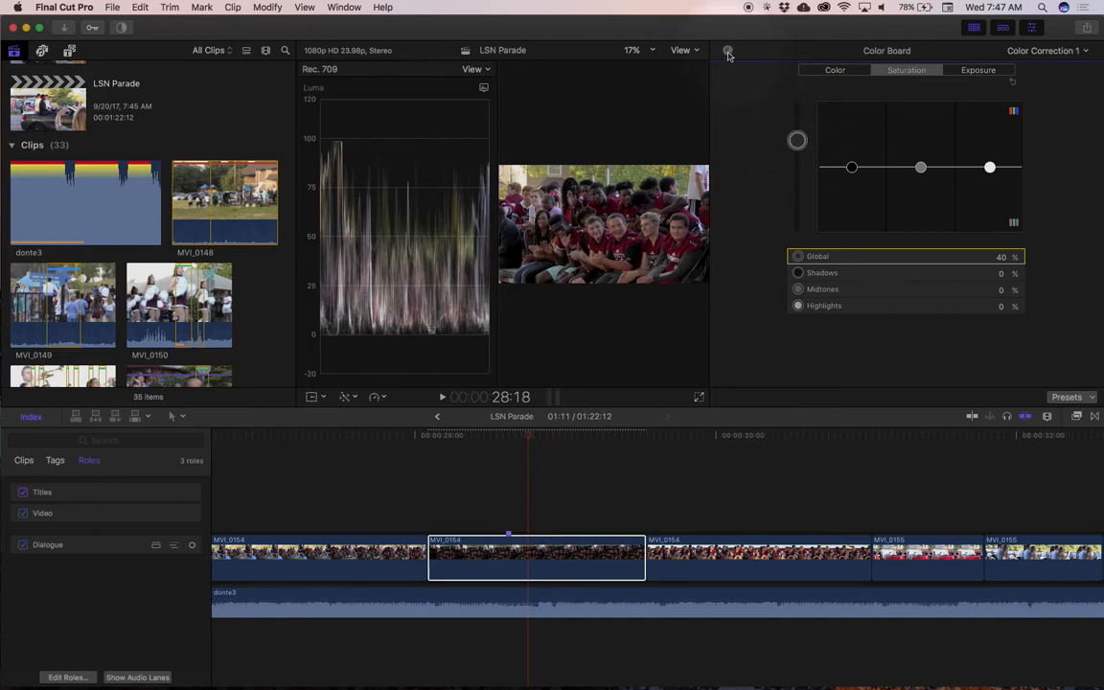
left_click_drag(800, 141, 798, 144)
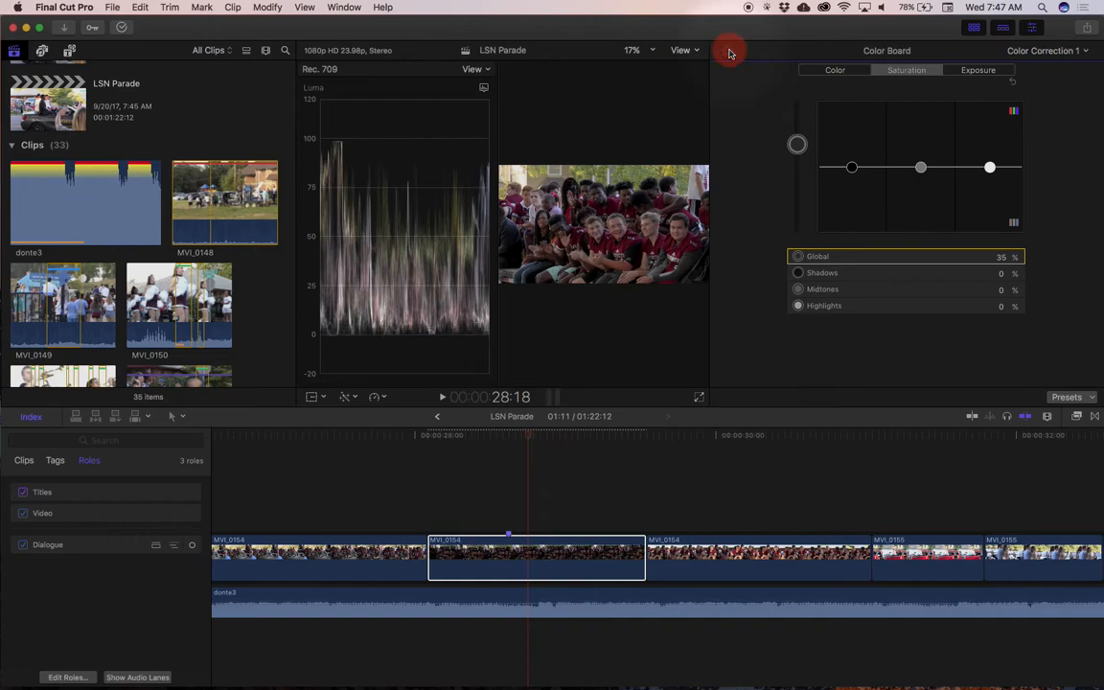
- Compare the MVI_0154 clip with Color Correction 1 off and on, leaving the correction enabled
left_click(728, 51)
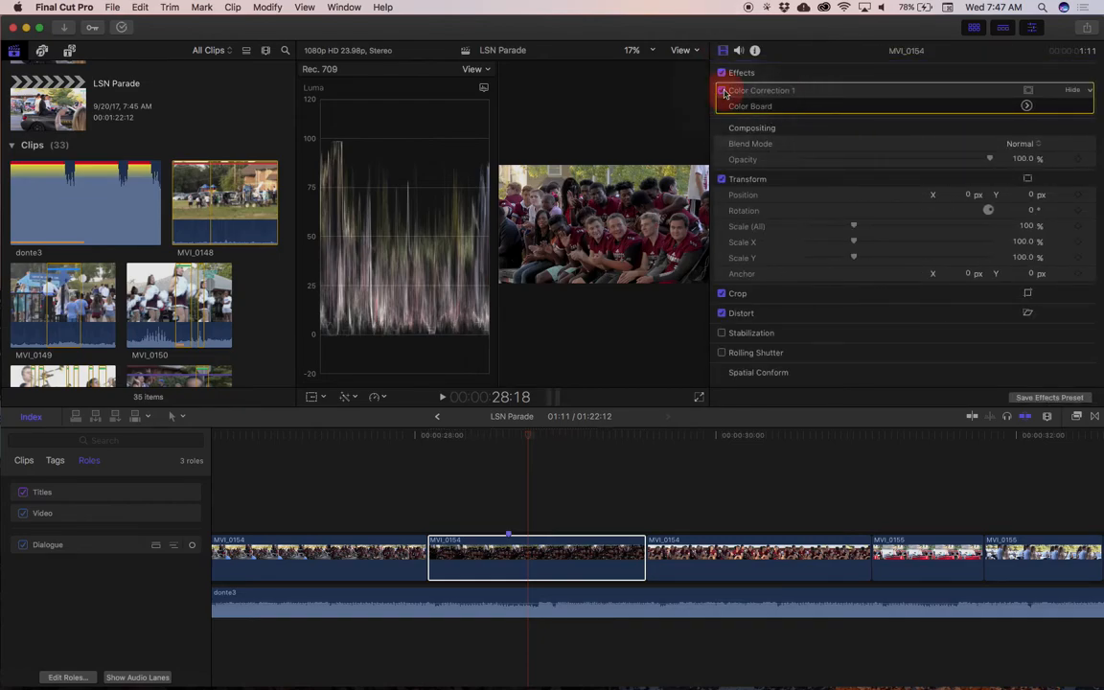
left_click(722, 90)
left_click(723, 91)
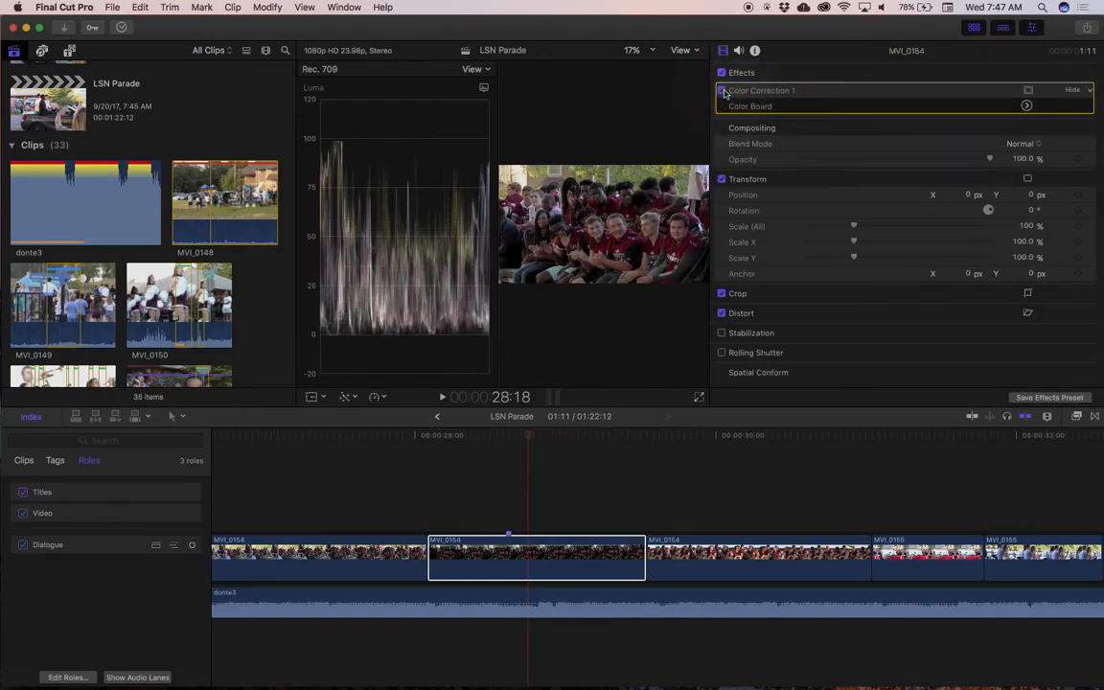
left_click(723, 91)
- Park the playhead on the marker at 35:00, select that MVI_0156 clip, and reset its Color Correction 1 to default values
scroll(700, 465, "right", 10)
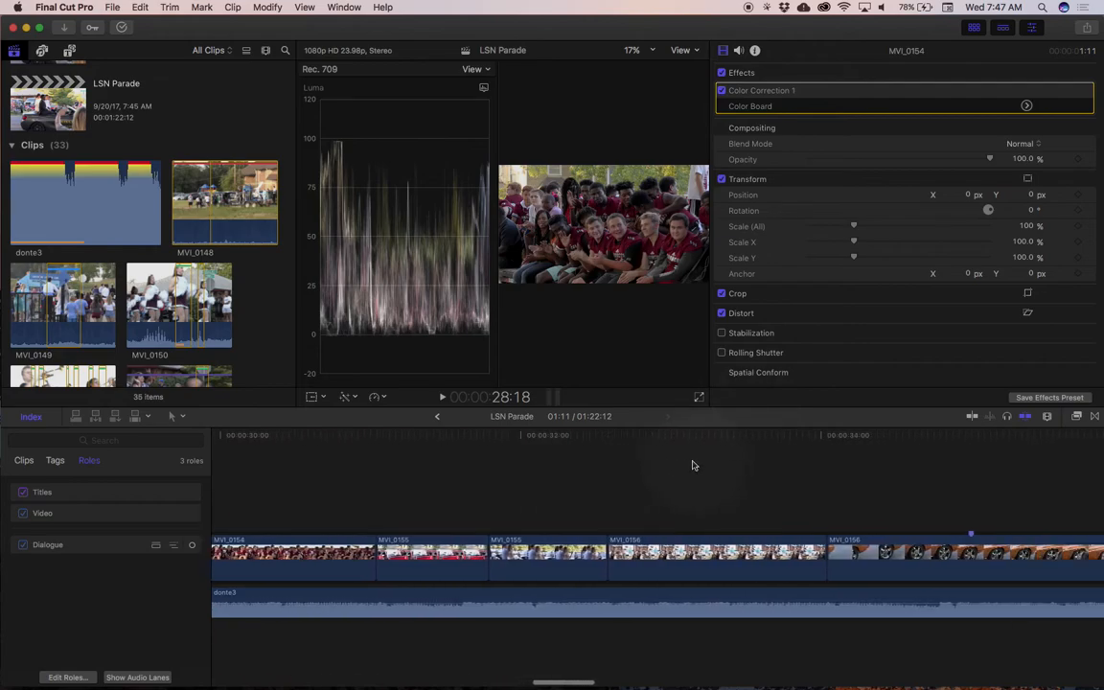
left_click(359, 437)
left_click_drag(362, 438, 349, 437)
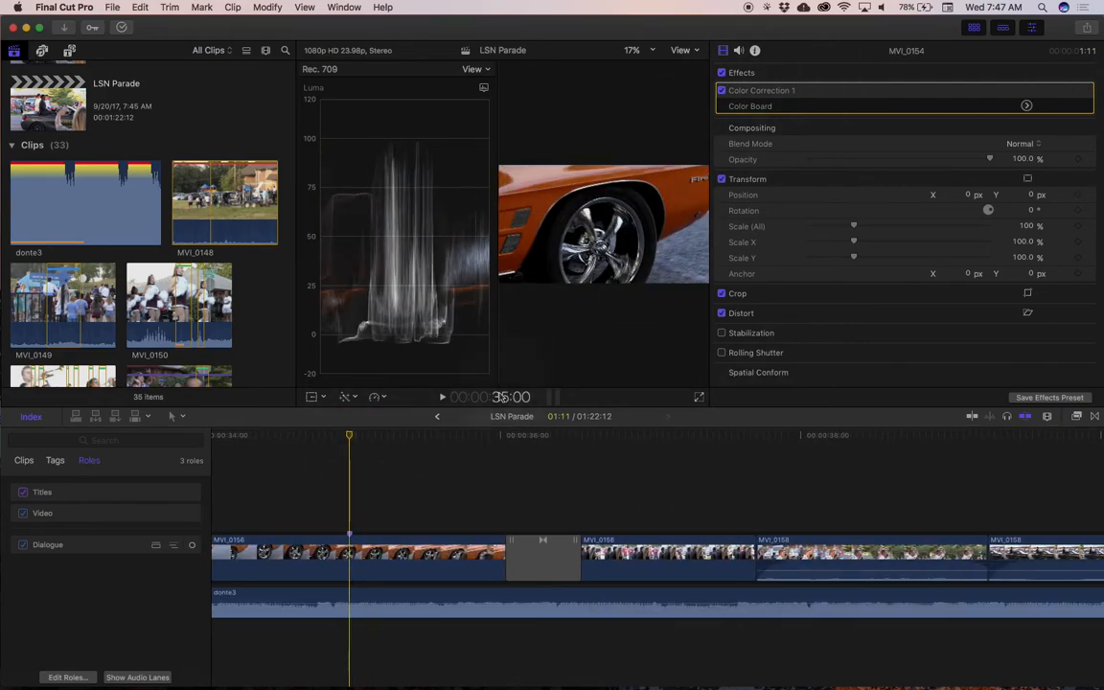
left_click(383, 553)
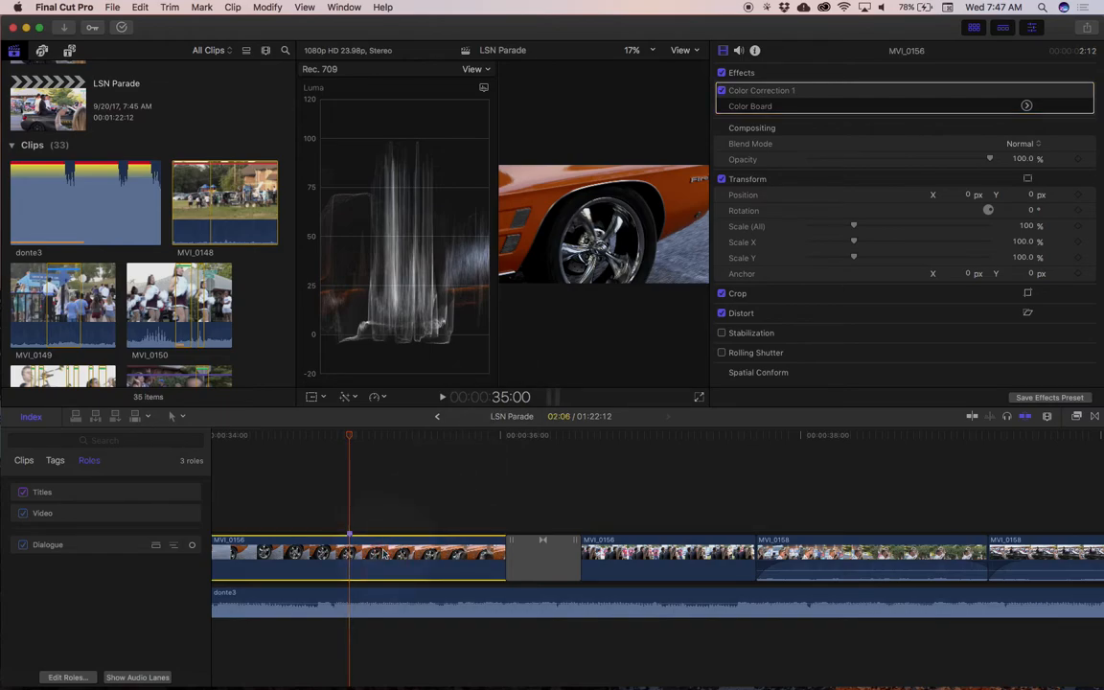
key("super+6")
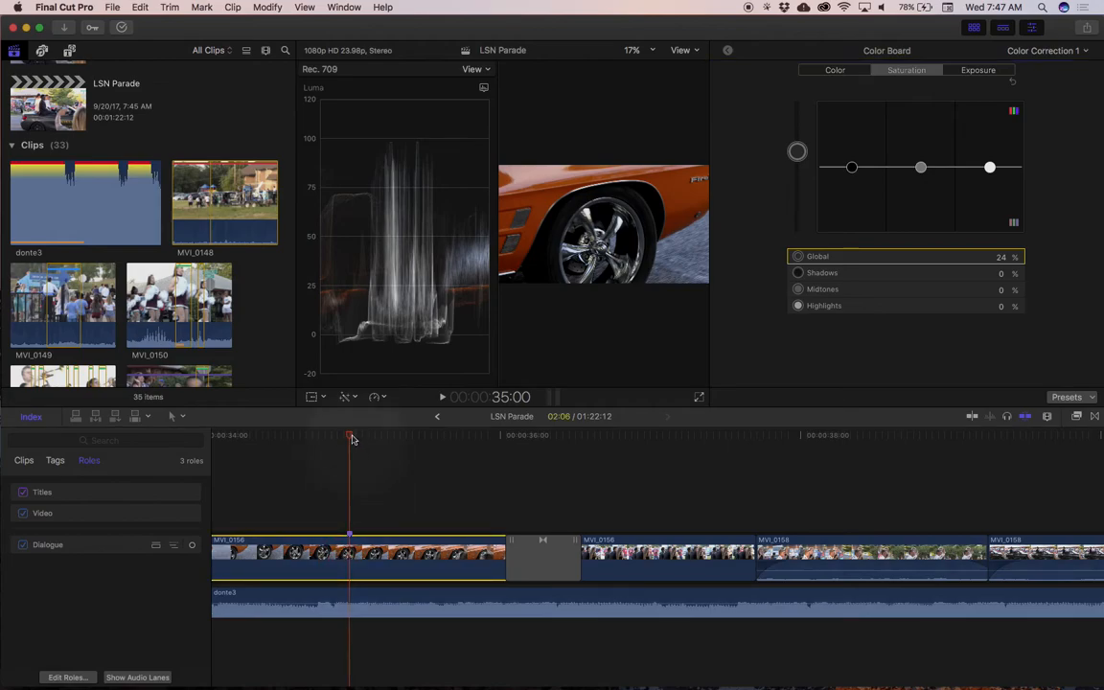
left_click(731, 53)
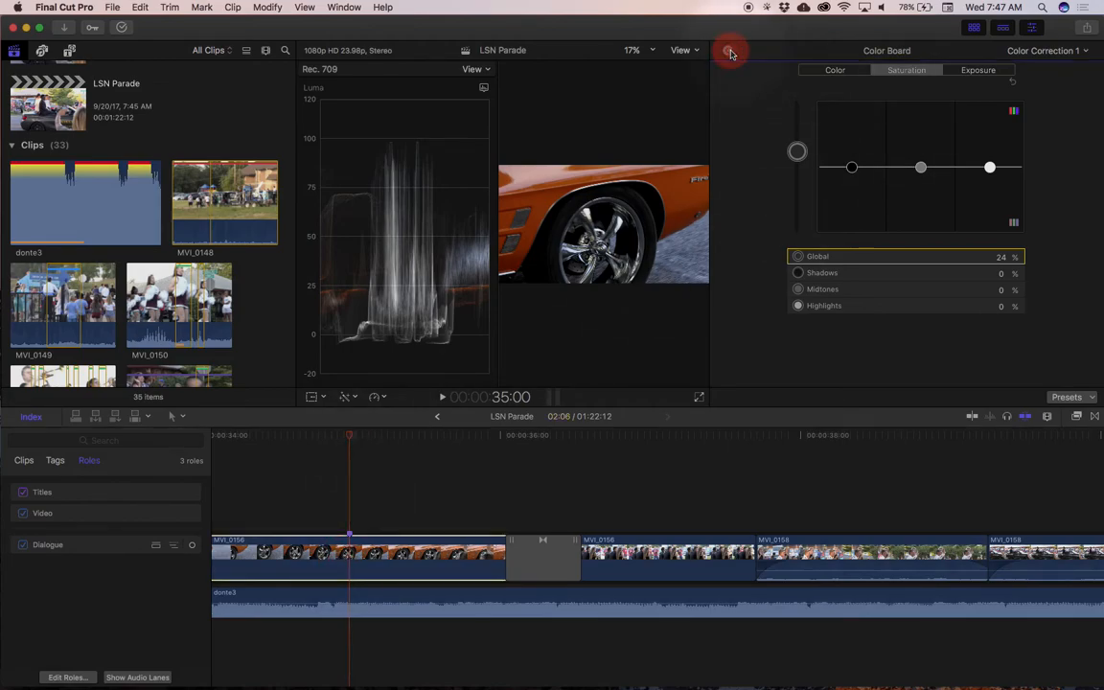
left_click(728, 50)
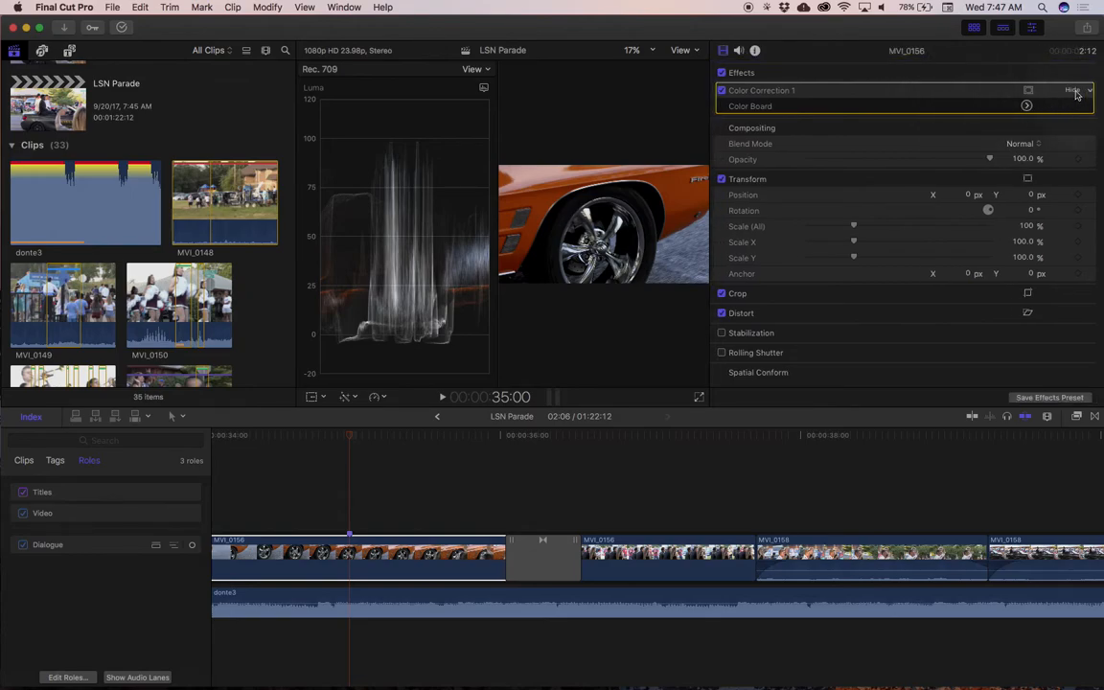
left_click(1088, 92)
left_click(1069, 96)
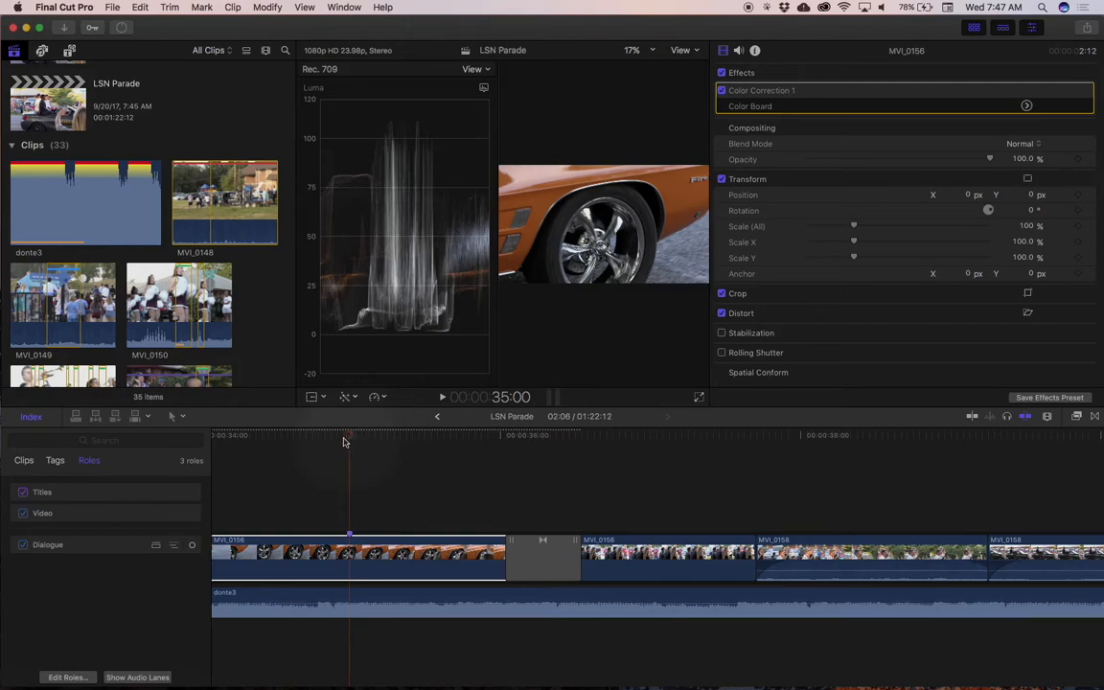
- Set the marked MVI_0156 clip's exposure to -3% shadows, -9% highlights and 8% midtones in the Color Board
left_click(364, 544)
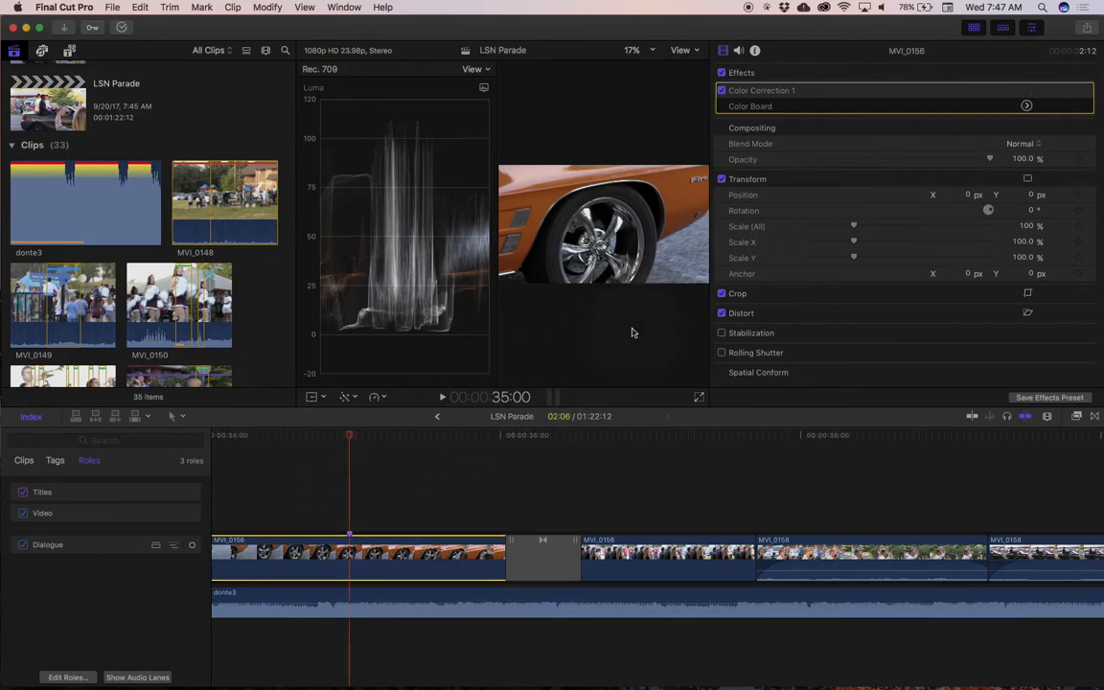
key("super+6")
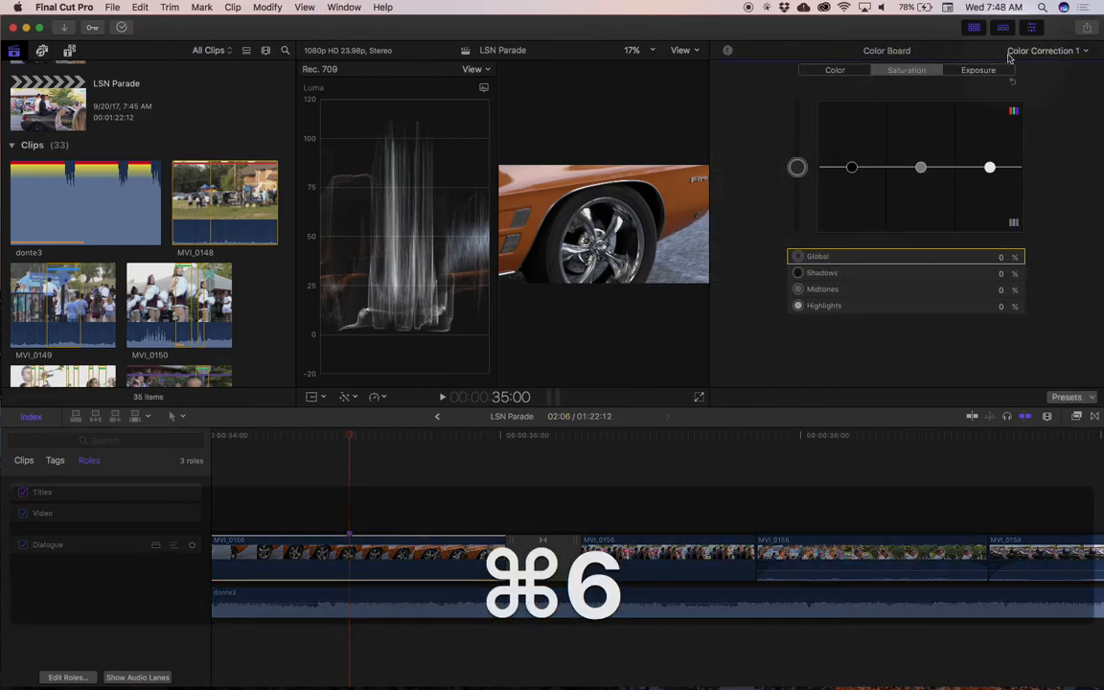
left_click(985, 70)
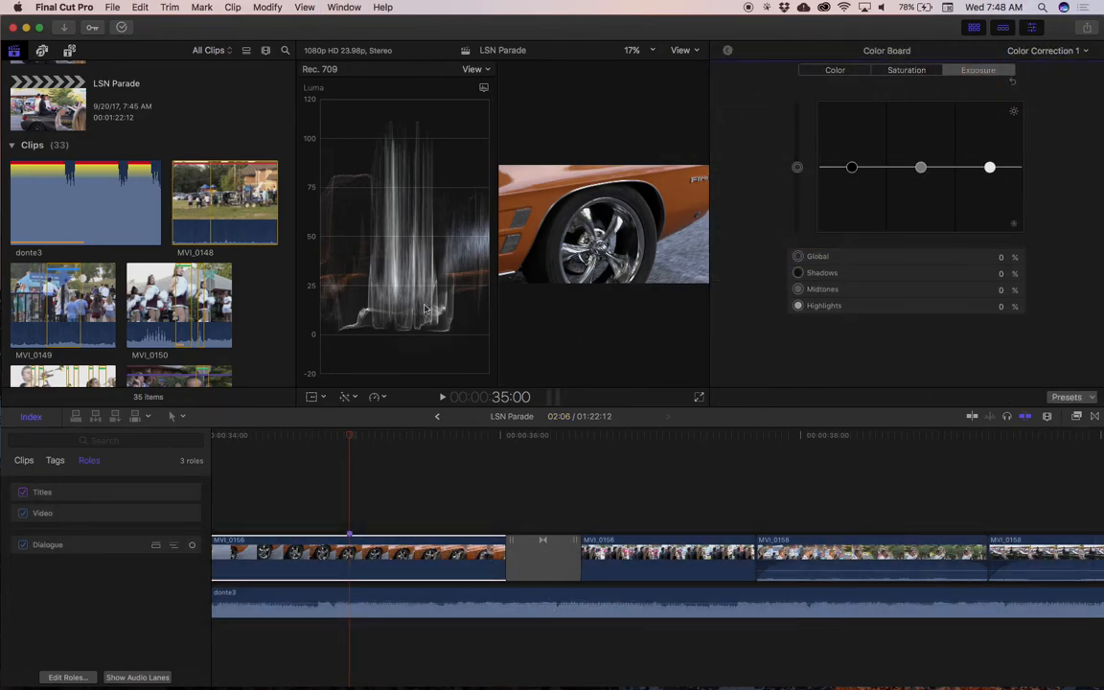
left_click_drag(856, 169, 852, 171)
left_click(989, 170)
left_click_drag(990, 170, 990, 172)
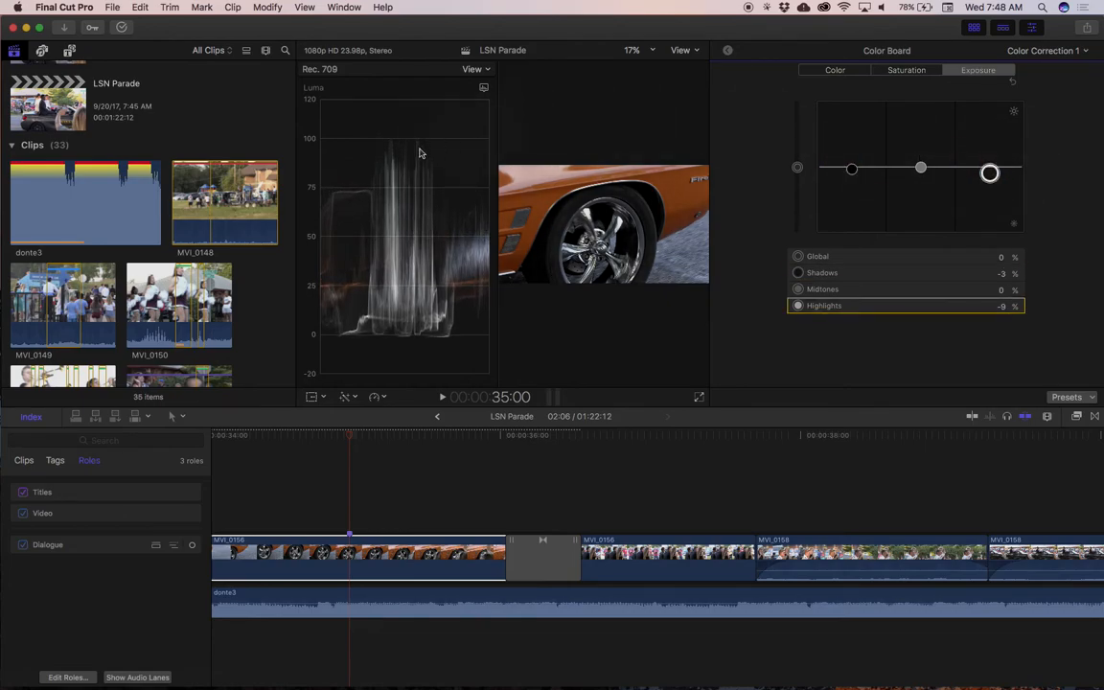
left_click_drag(920, 169, 920, 161)
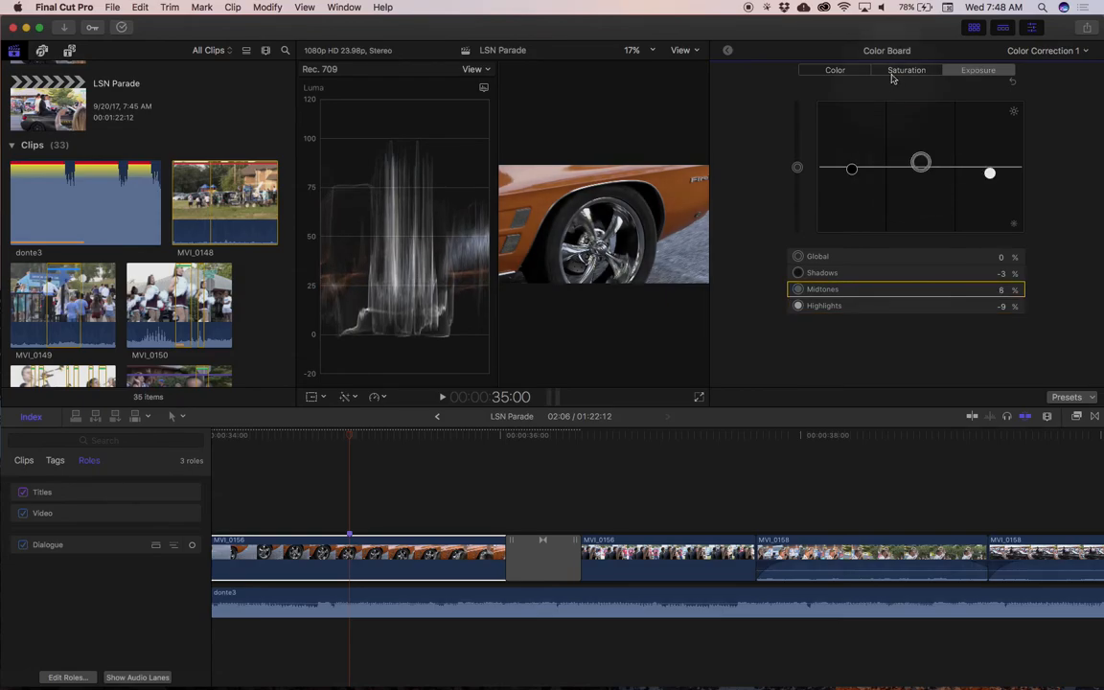
- Raise the MVI_0156 clip's global saturation to somewhat above 35% in the Color Board
left_click(905, 70)
left_click_drag(796, 169, 799, 147)
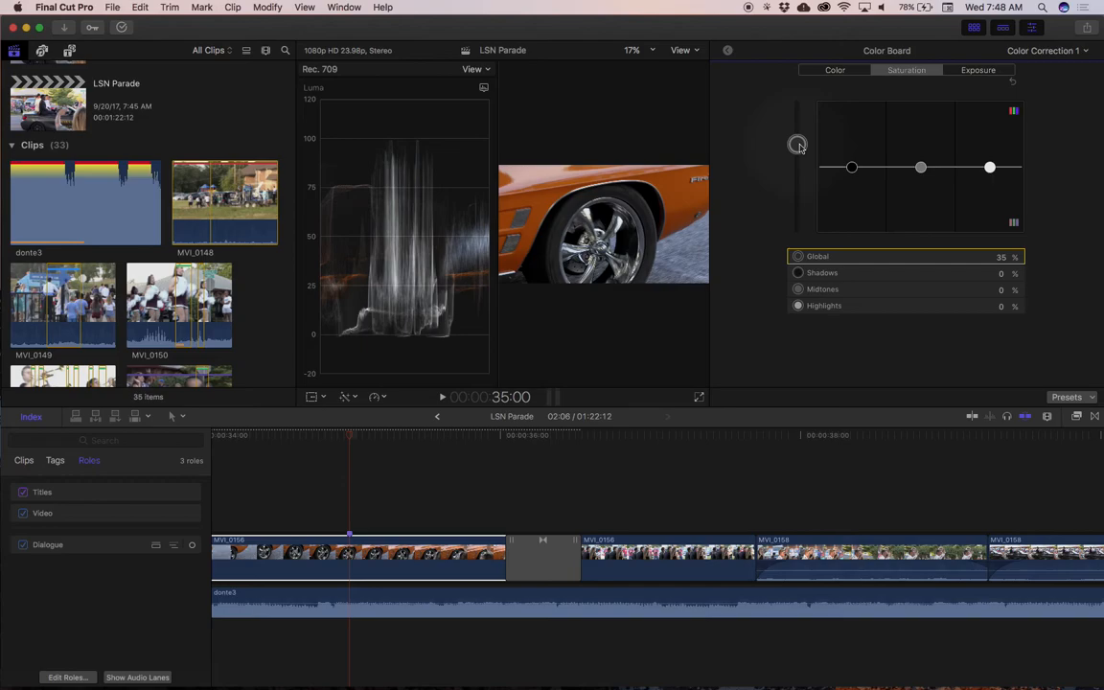
mouse_move(800, 147)
left_mouse_down()
mouse_move(800, 97)
mouse_move(799, 139)
left_mouse_up()
- Compare the MVI_0156 clip with Color Correction 1 off and on, hiding the video scopes for a larger picture
left_click(728, 50)
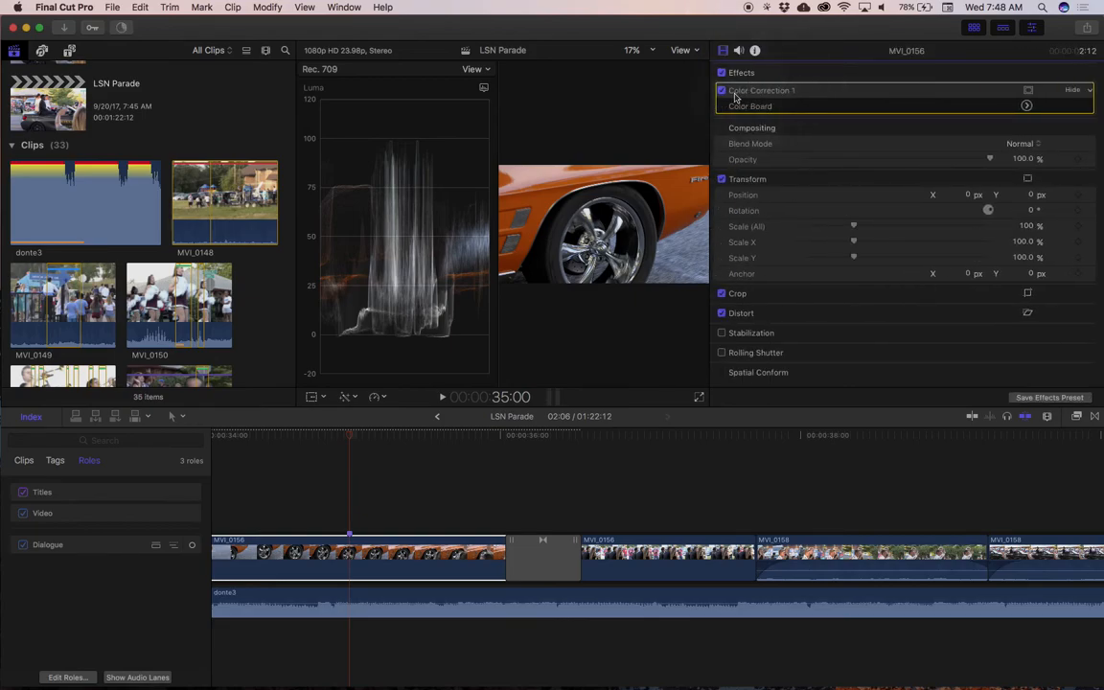
left_click(723, 92)
left_click(722, 92)
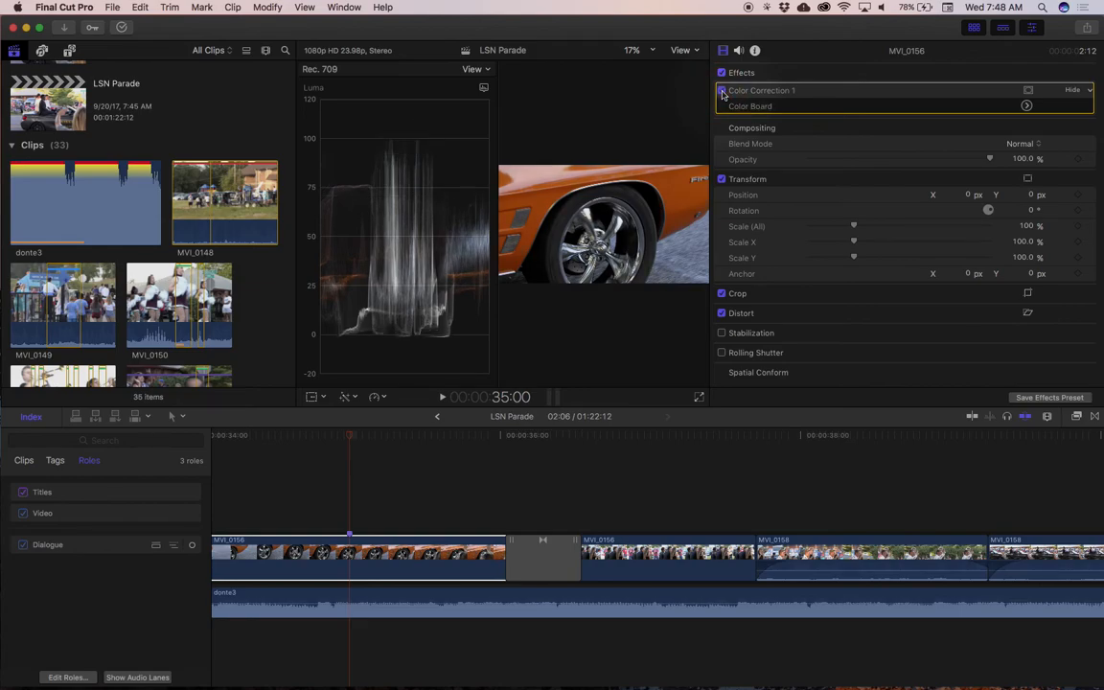
left_click(722, 92)
key("super+7")
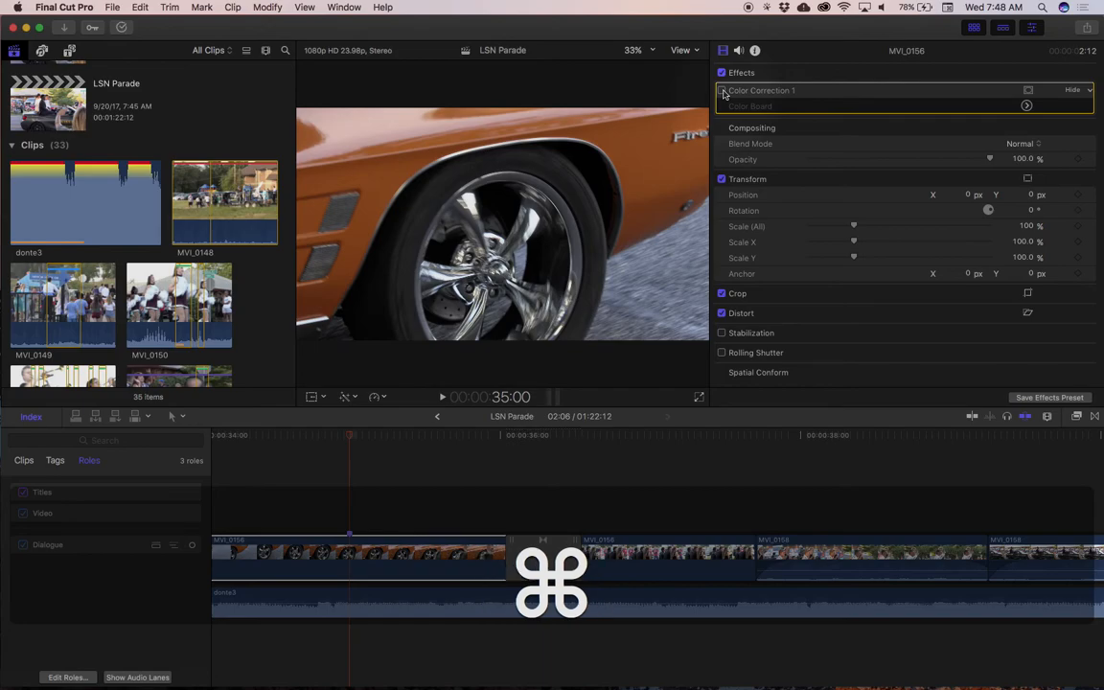
- Hide the inspector to enlarge the viewer and scrub through the corrected MVI_0156 clip between 35:00 and 35:15
key("super+4")
key("super+4")
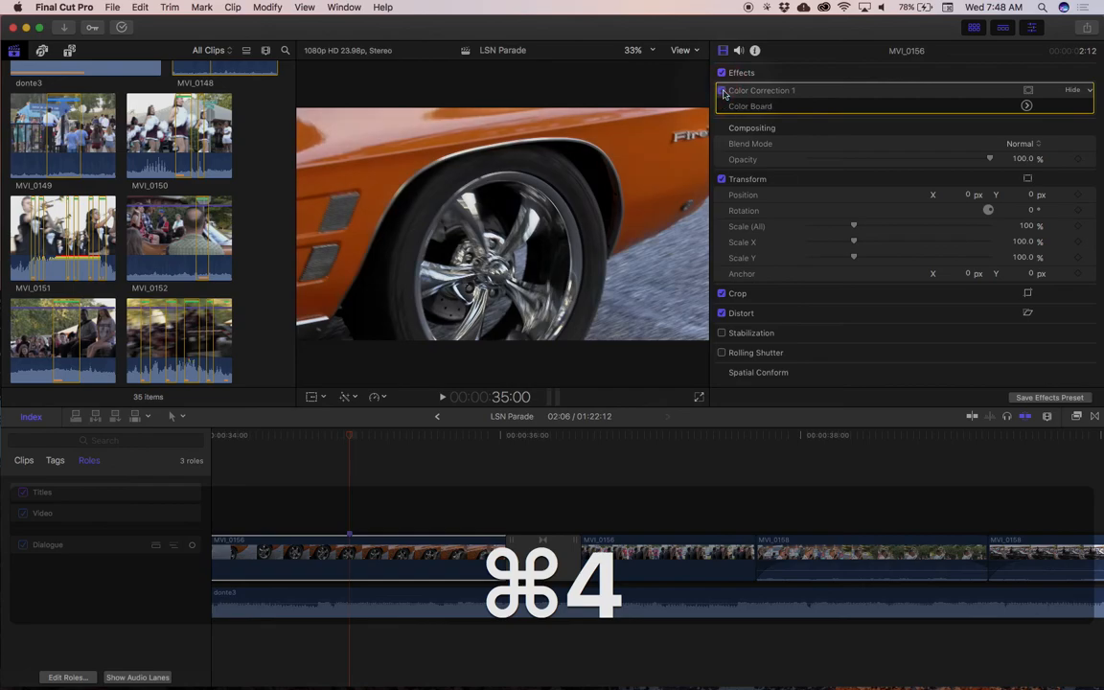
key("super+4")
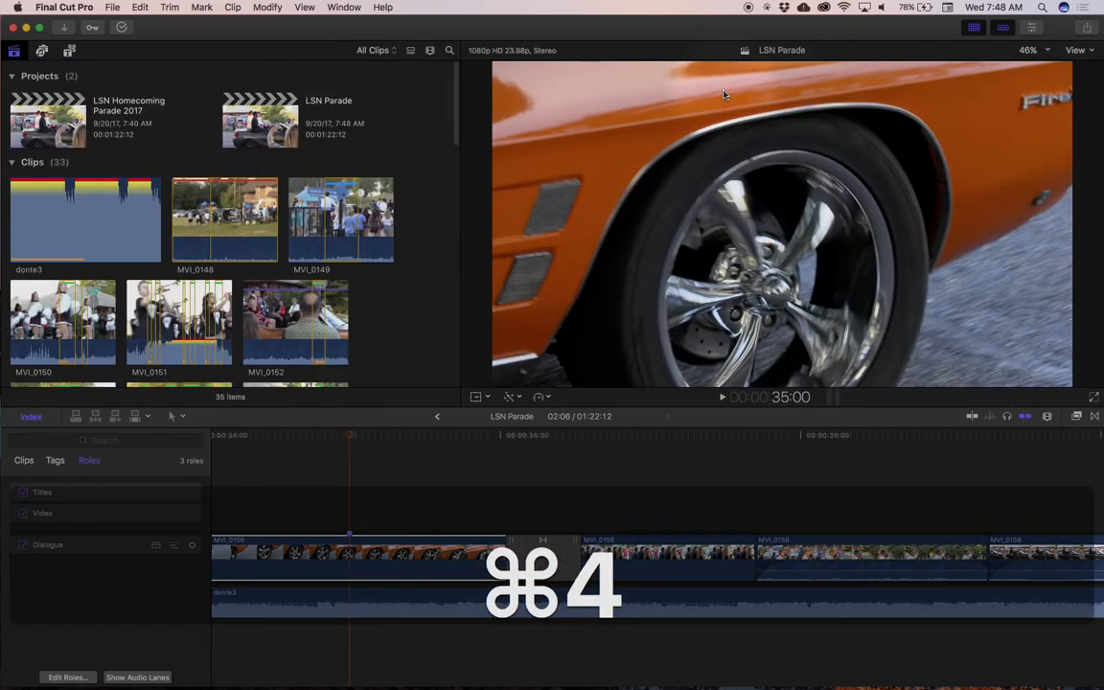
left_click_drag(351, 437, 445, 439)
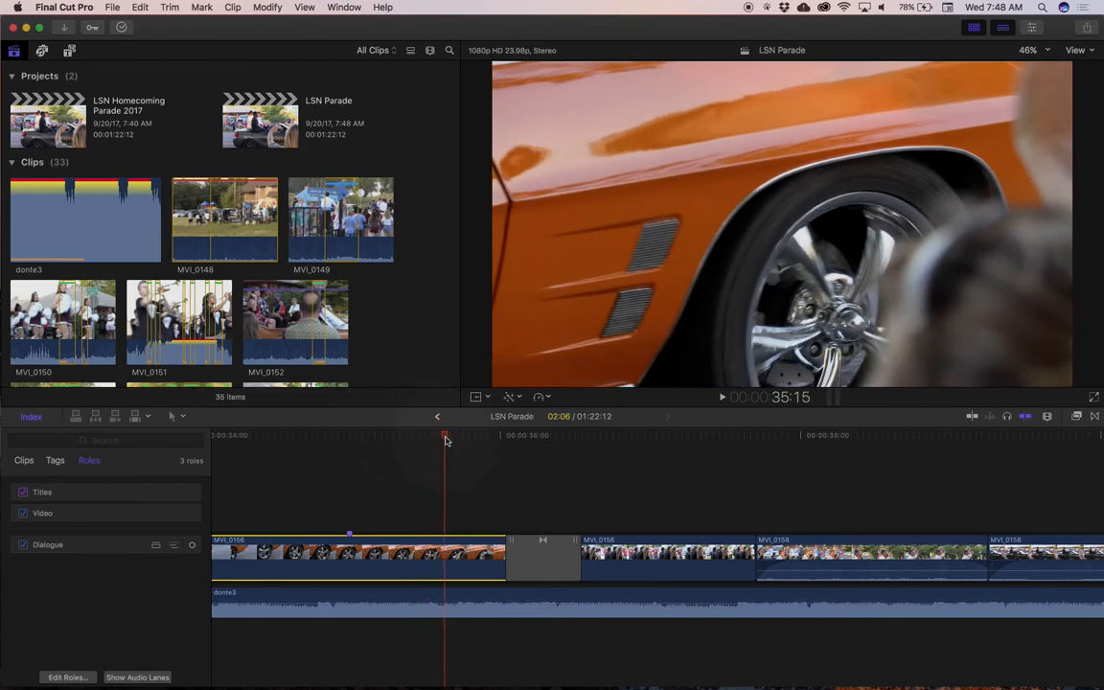
left_click(404, 439)
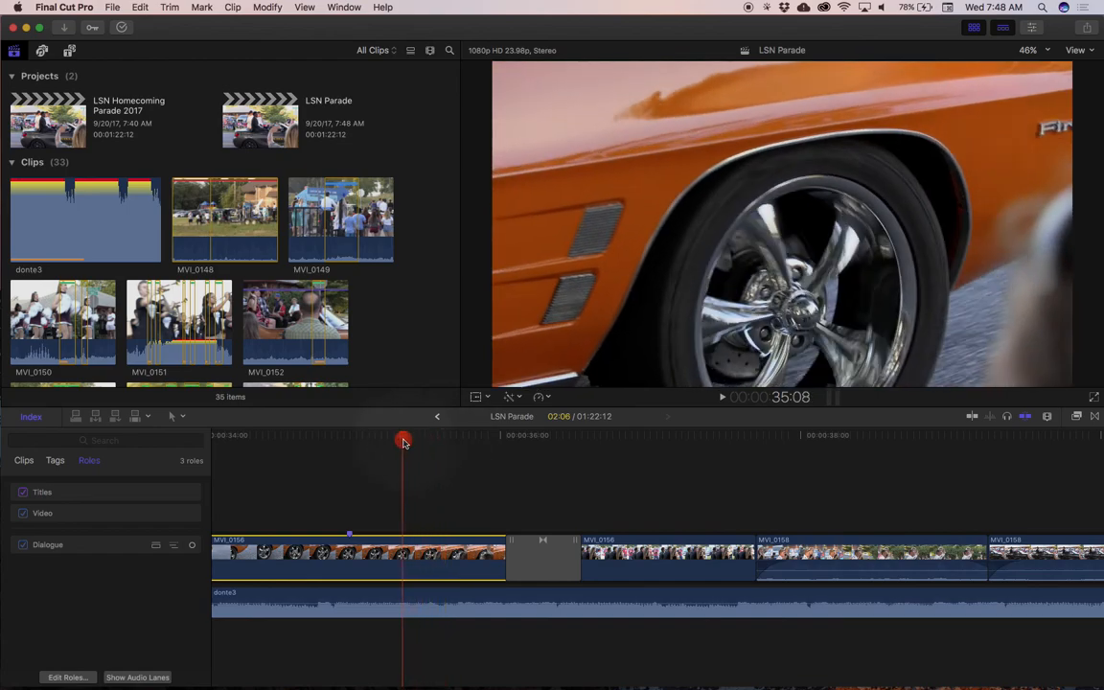